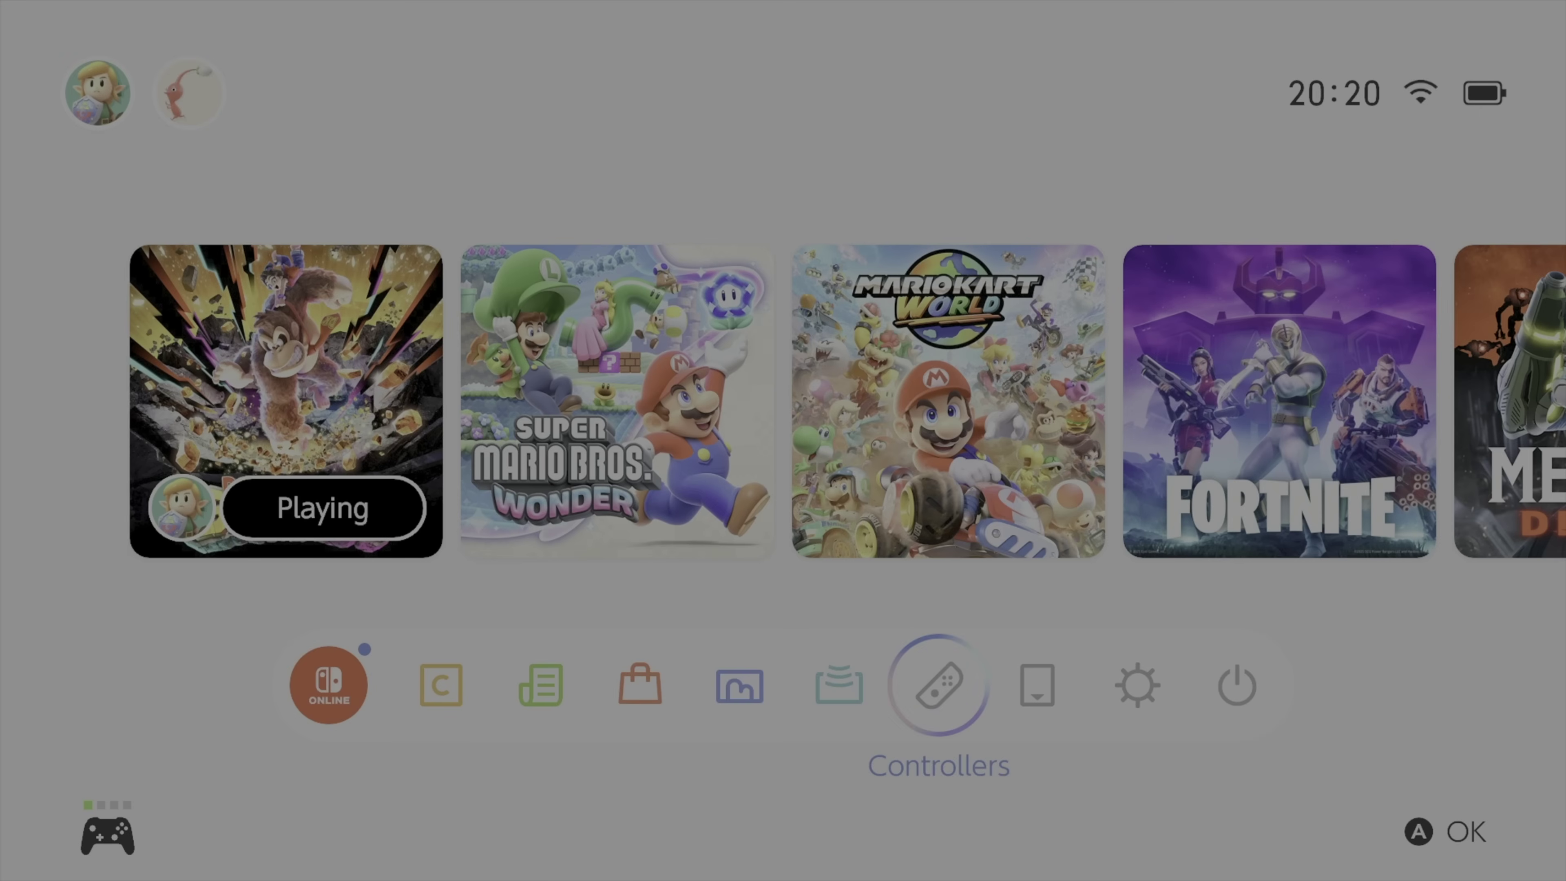
In the Switch 2 System Settings Display section, set HDR Output to Disabled.
key(Return)
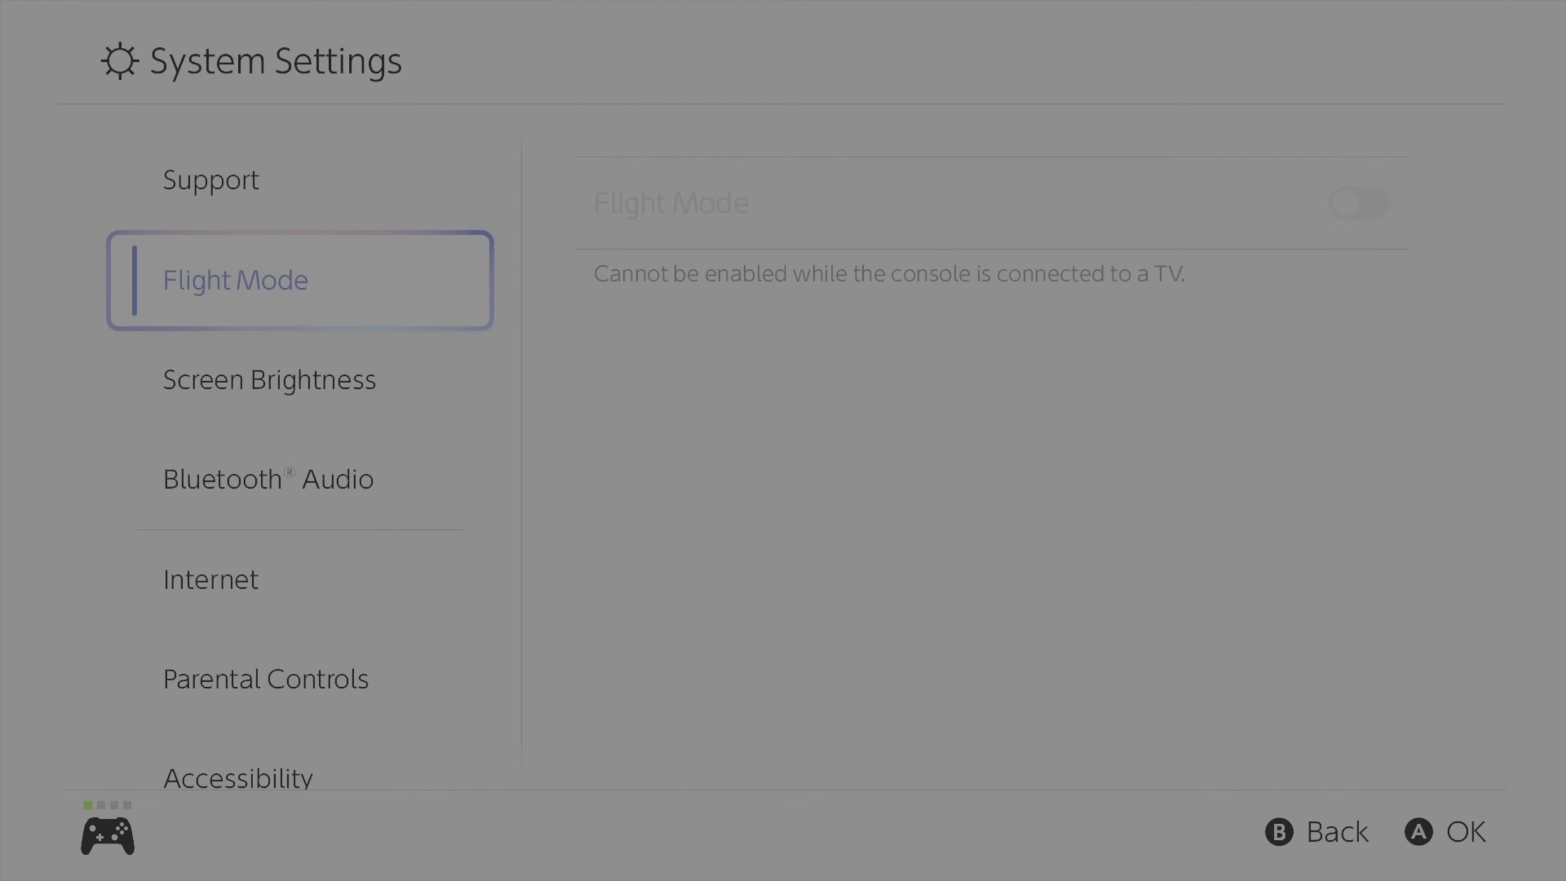
key(Down)
key(Down)
key(Down)
key(Down)
key(Down)
key(Down)
key(Down)
key(Down)
key(Down)
key(Down)
key(Right)
key(Down)
key(Down)
key(Down)
key(Down)
key(Down)
key(Down)
key(Down)
key(Down)
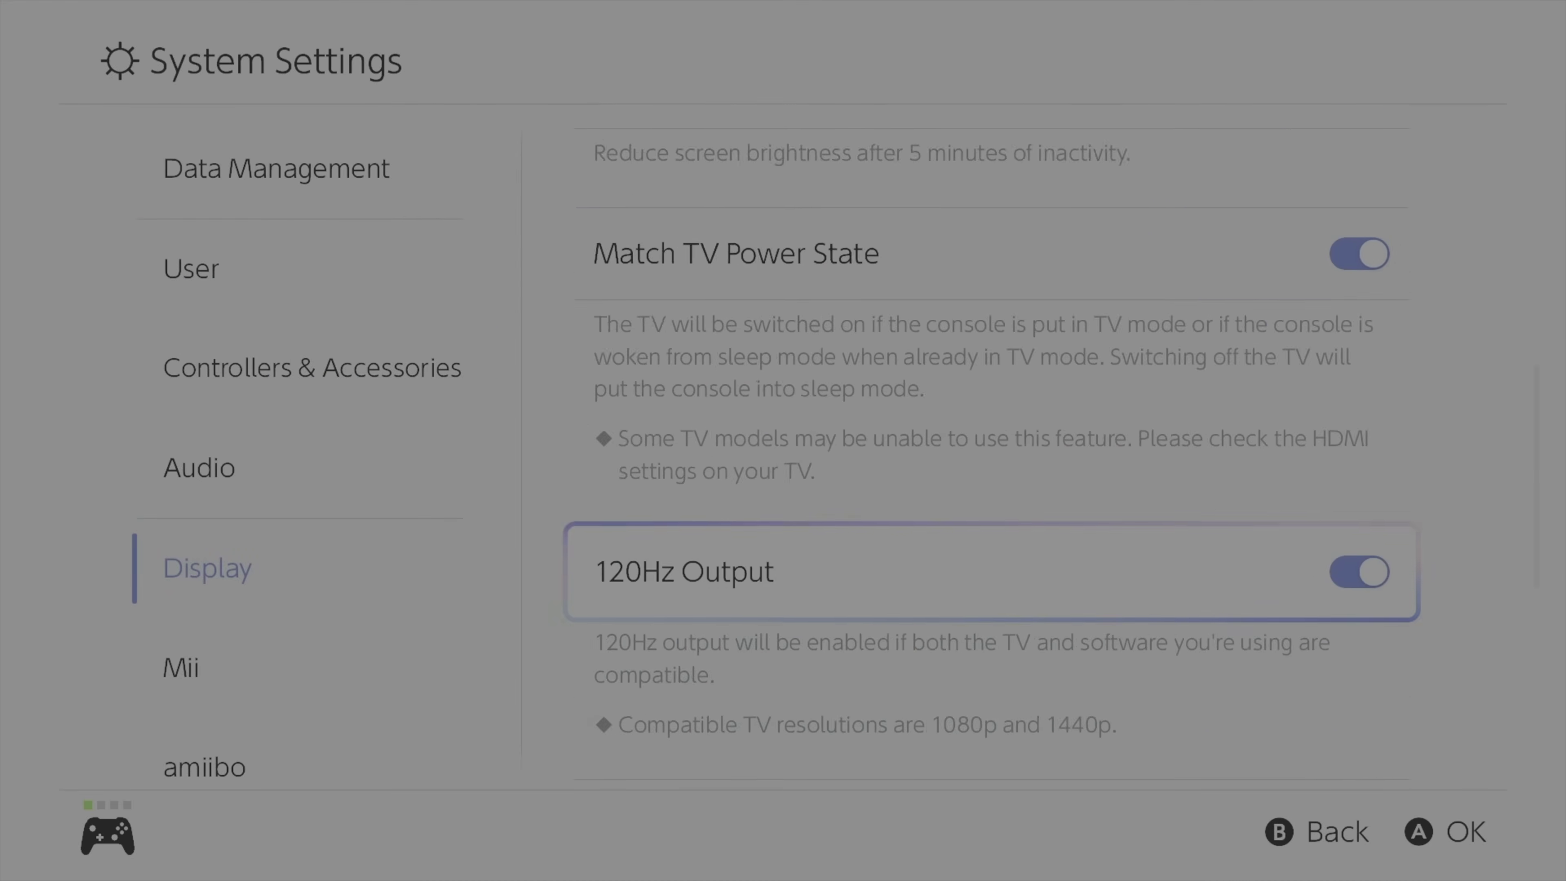
key(Down)
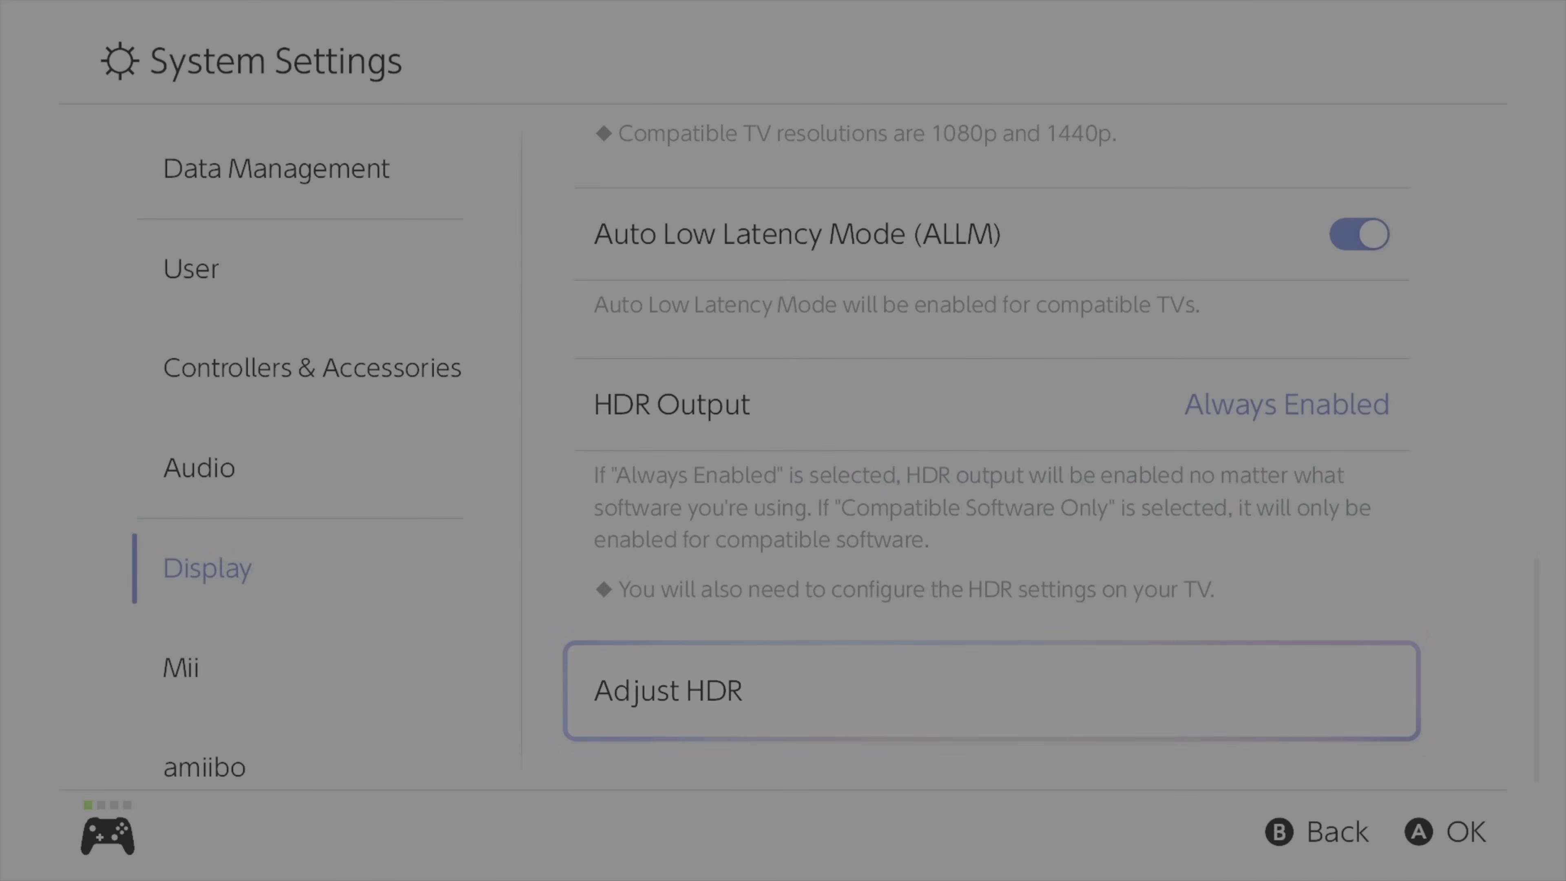
key(Return)
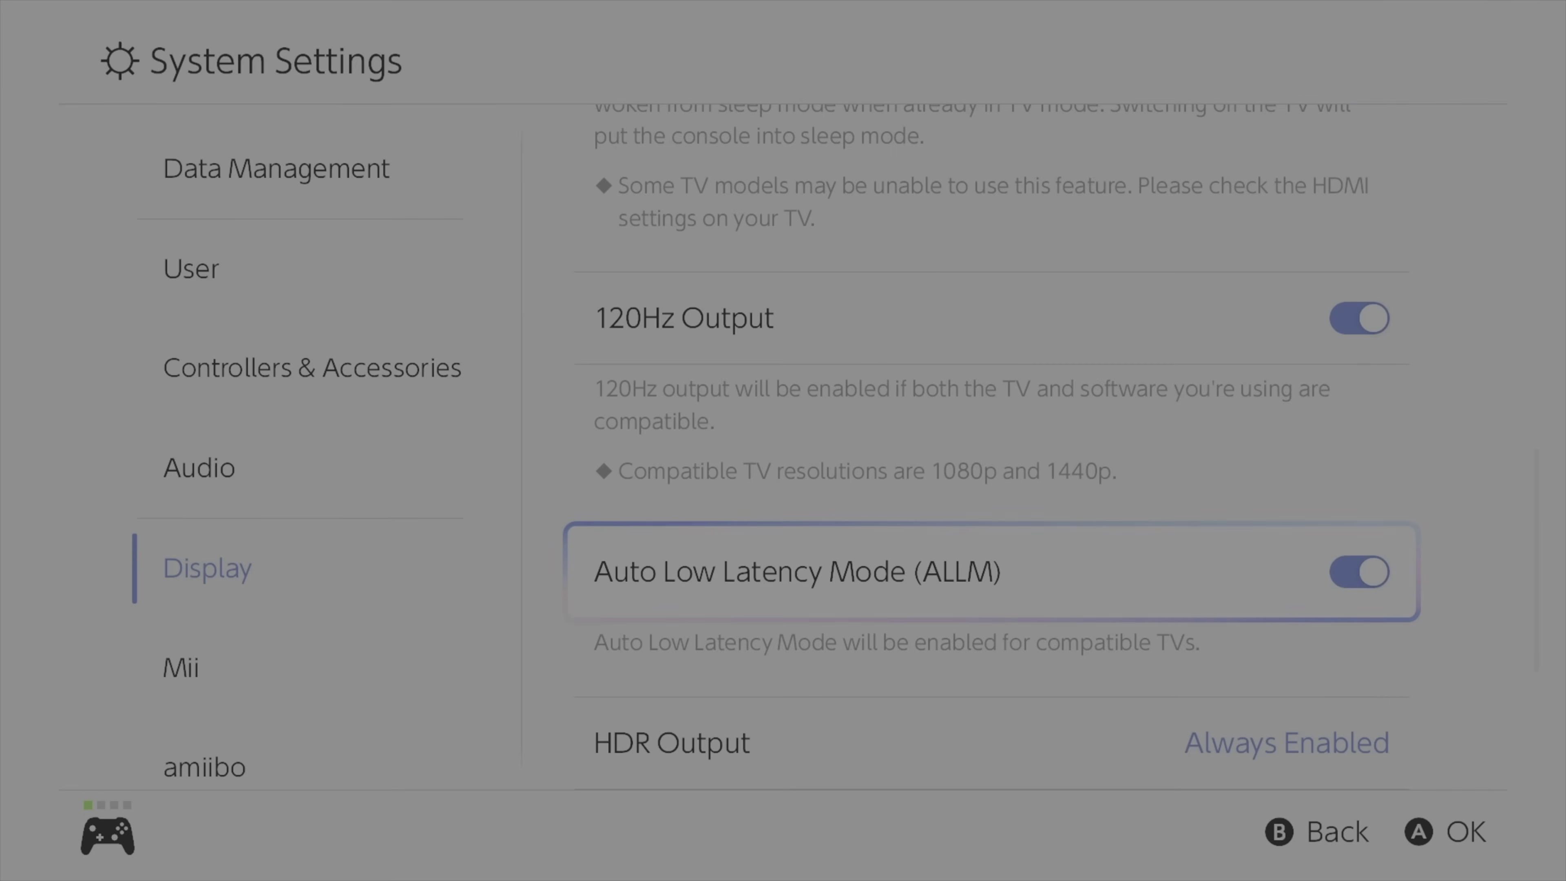
key(Down)
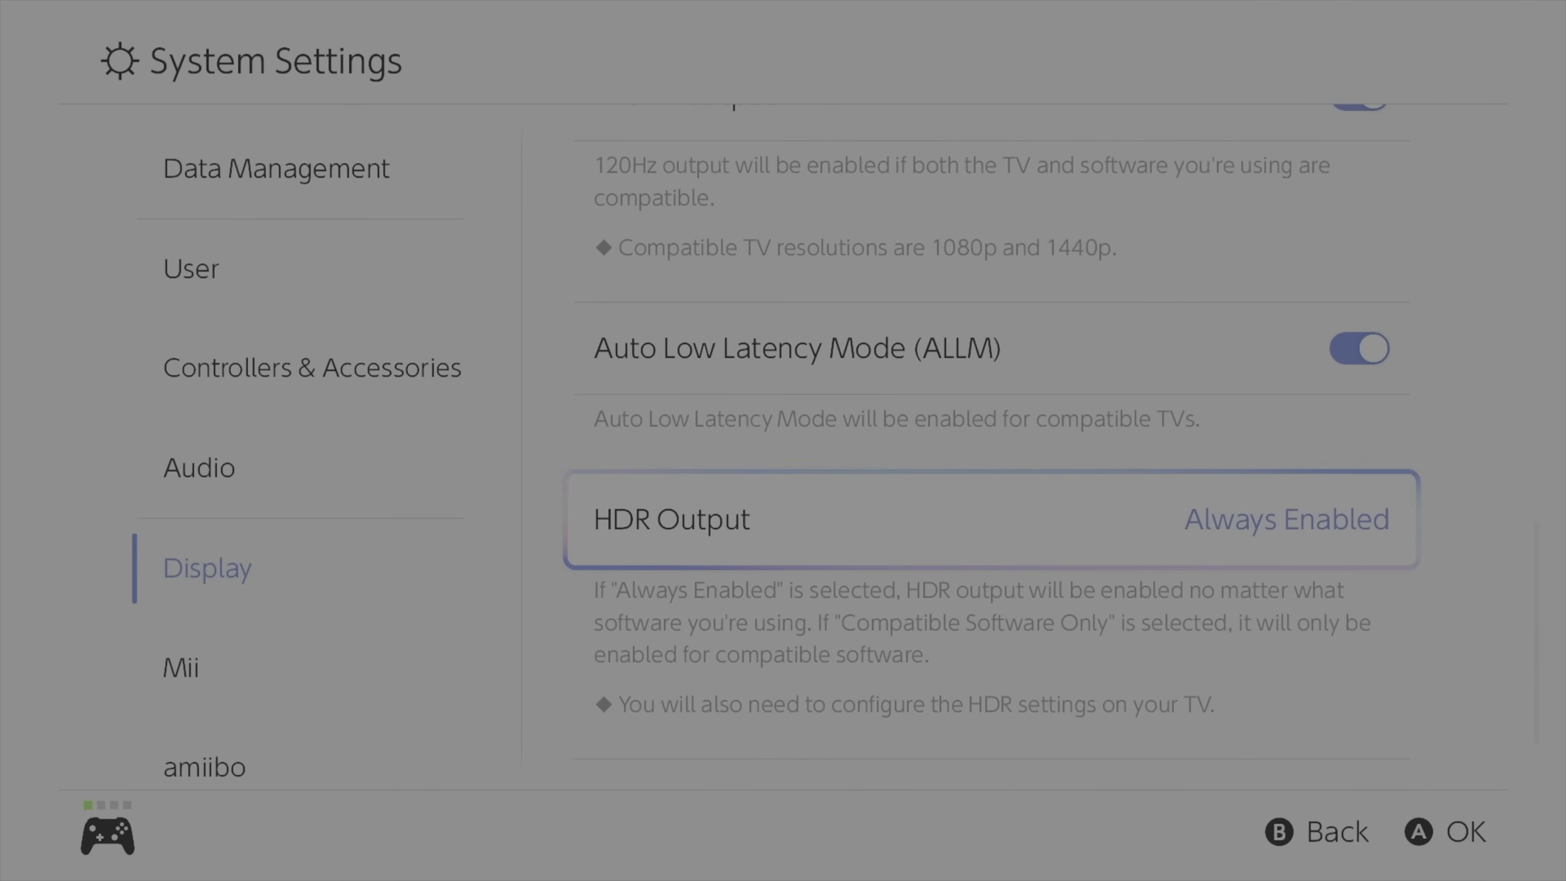
key(Return)
key(Down)
key(Down)
key(Return)
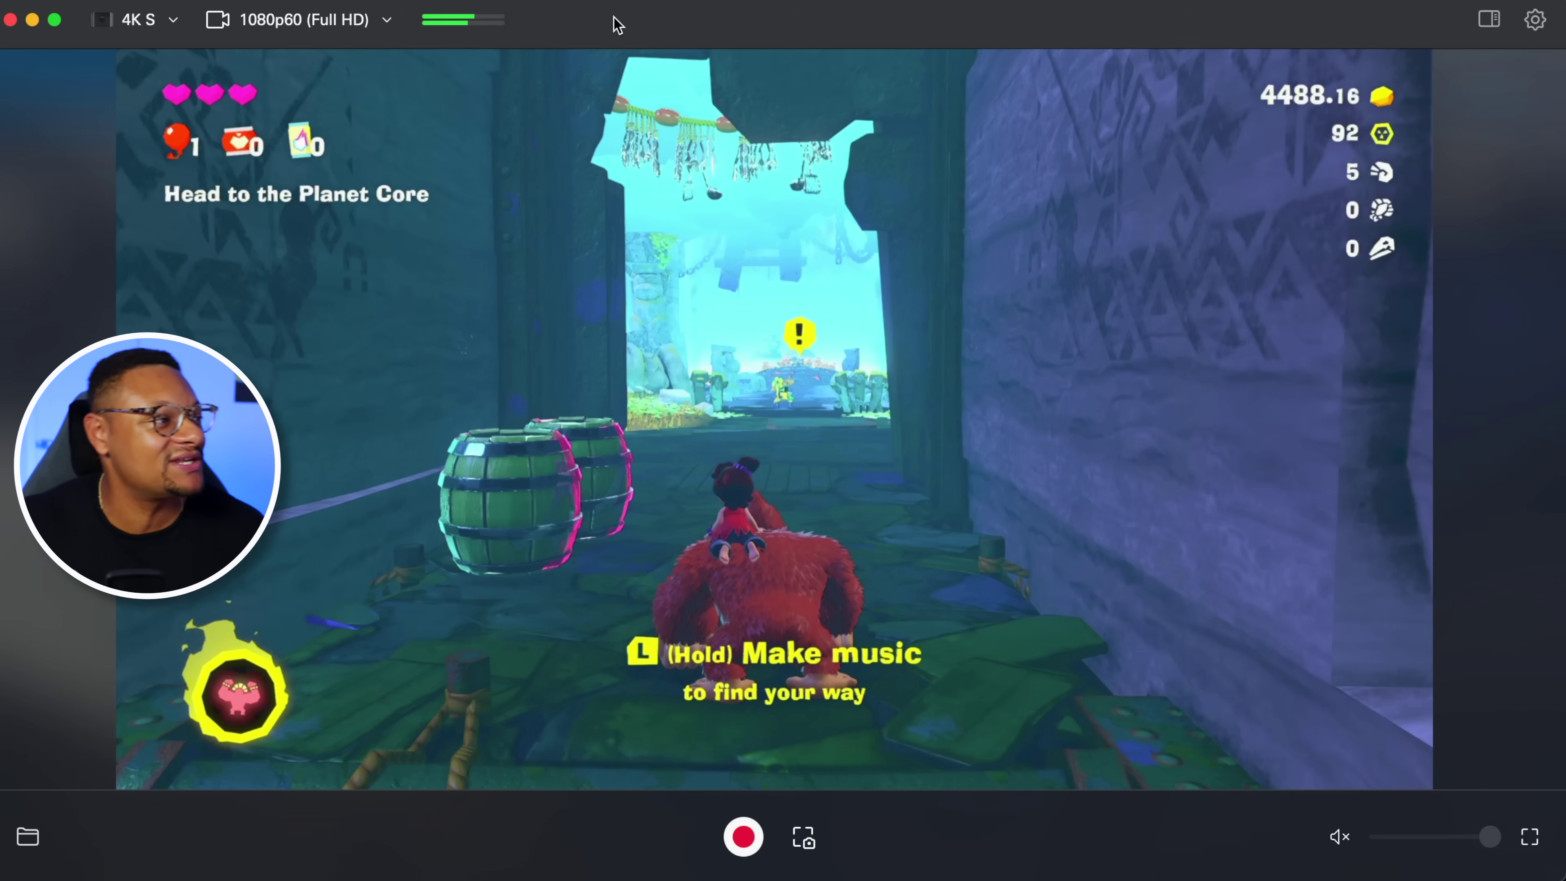
click(170, 32)
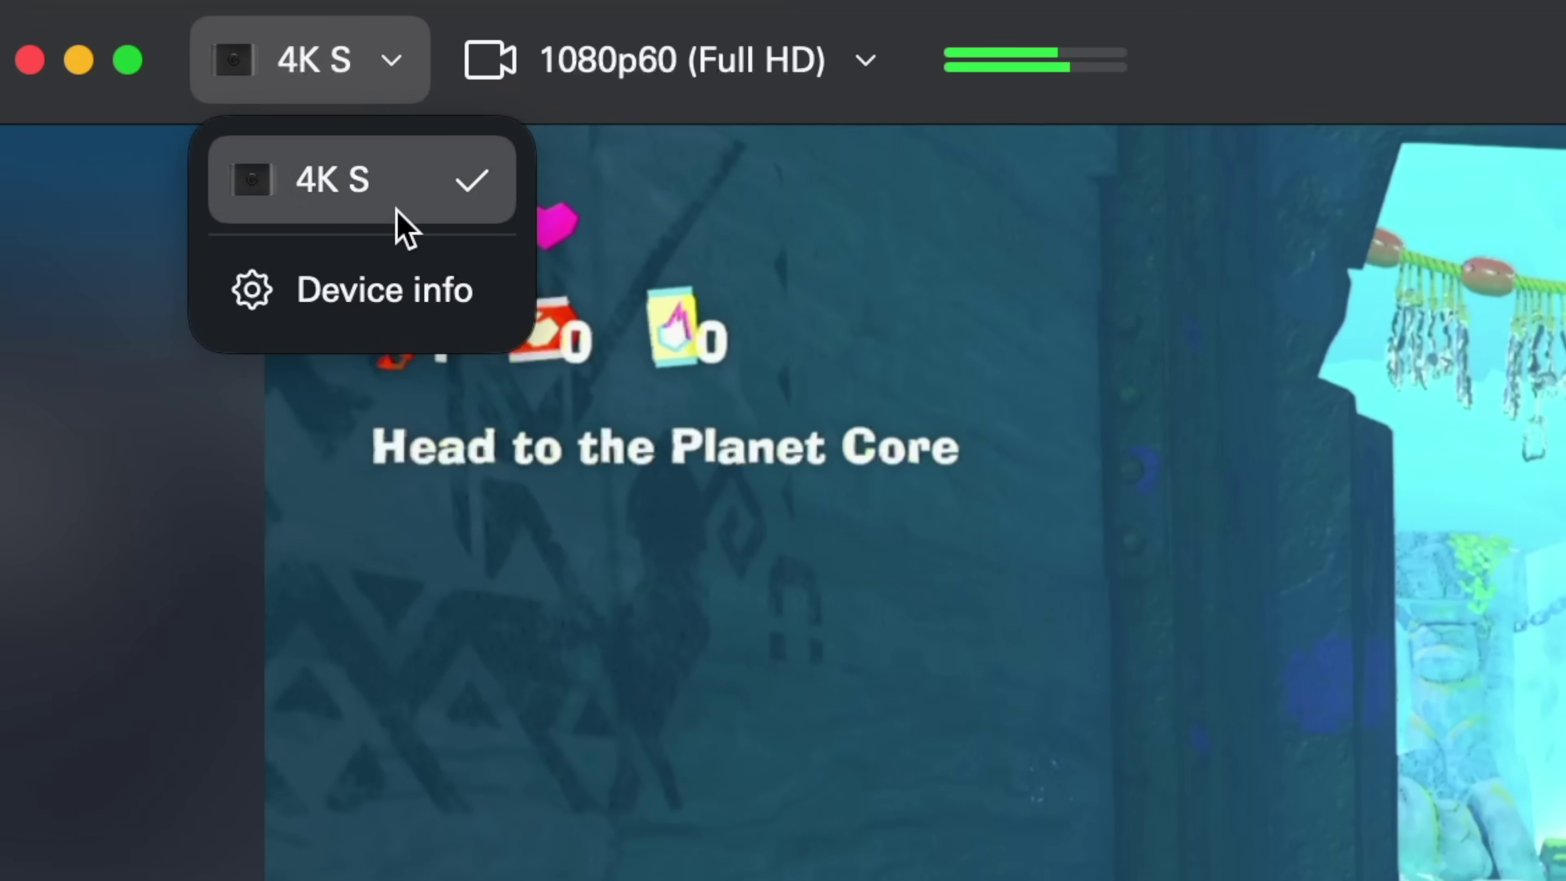
click(412, 213)
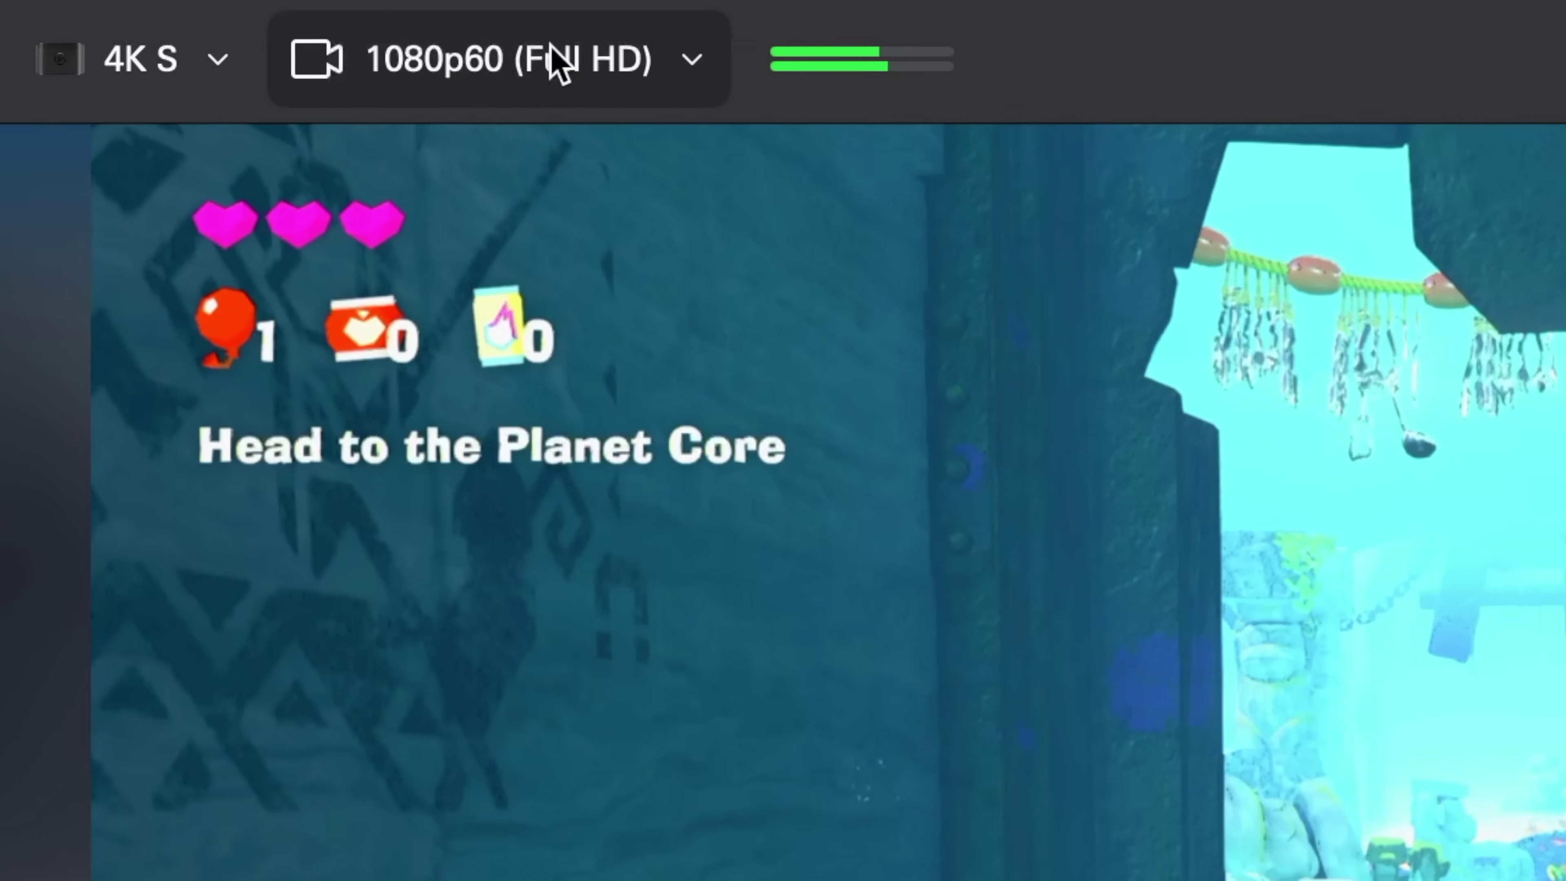
click(537, 59)
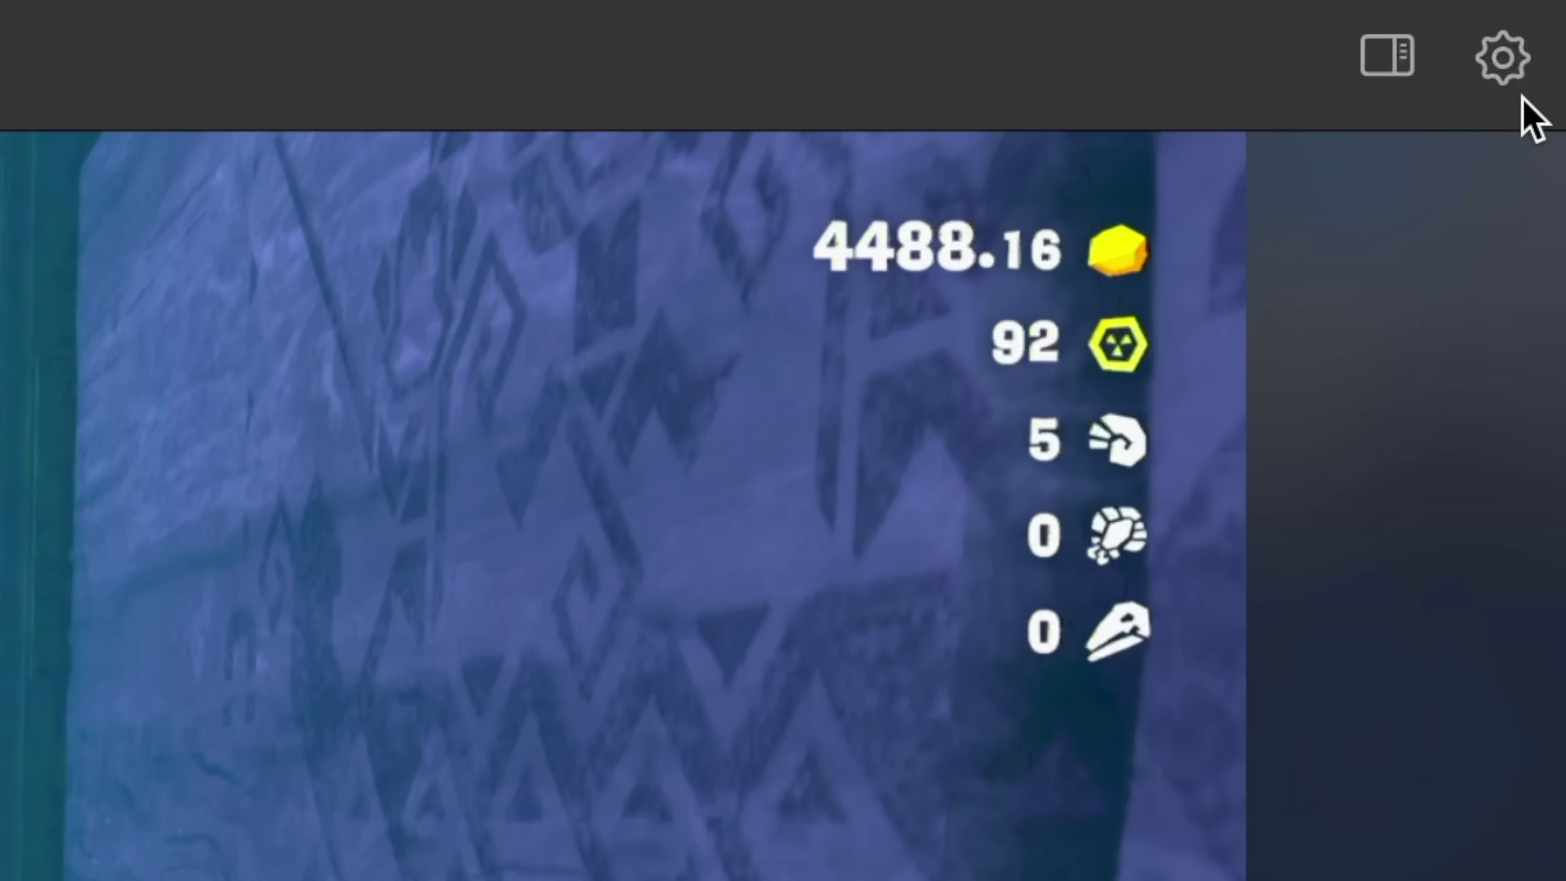
click(1539, 21)
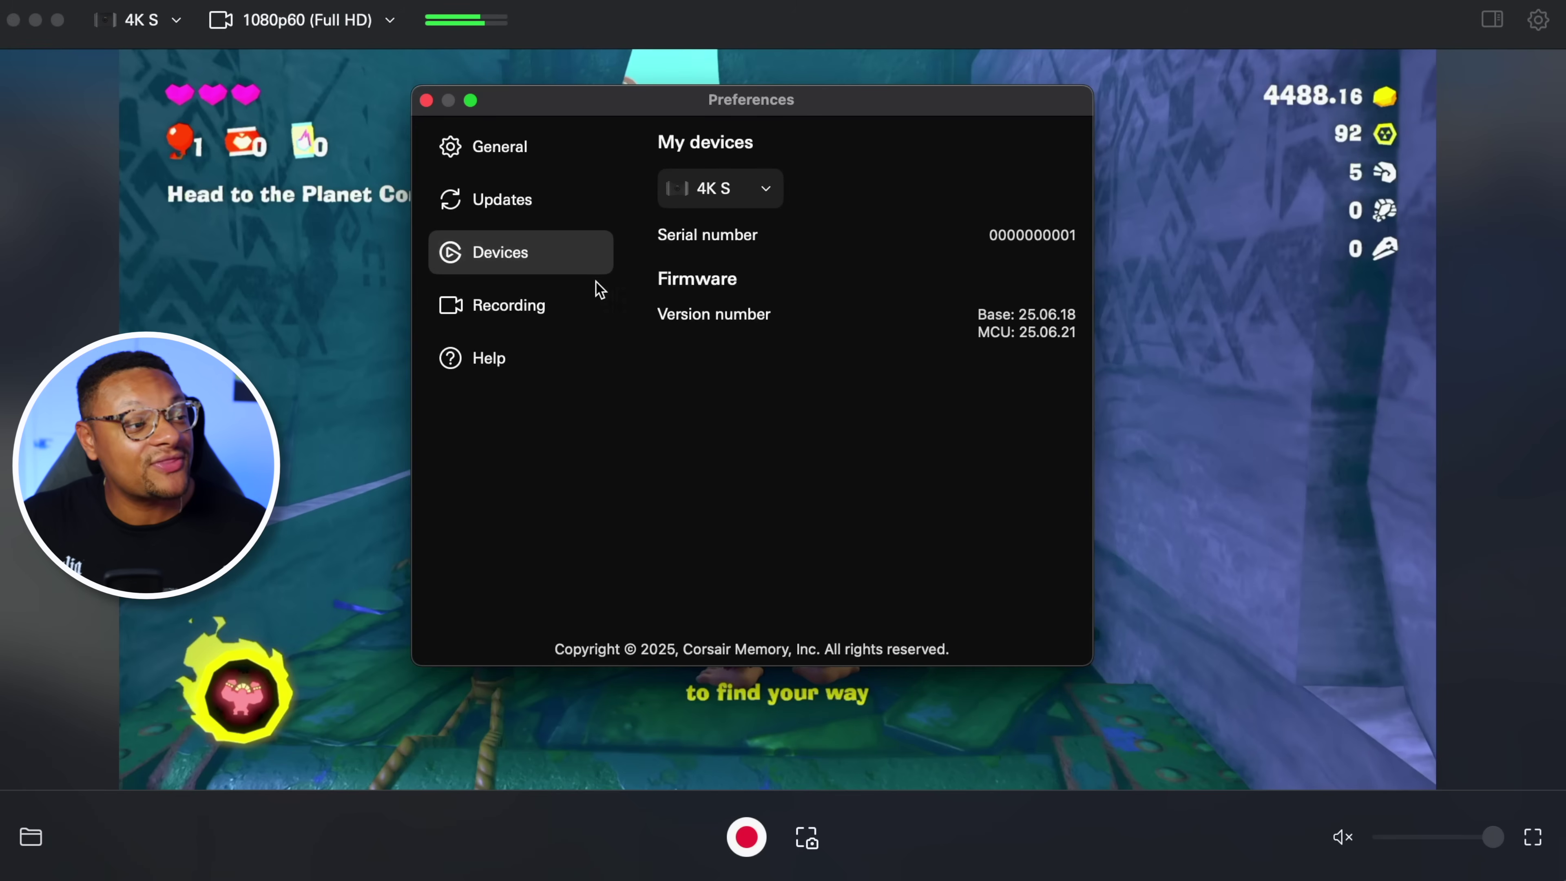
click(549, 308)
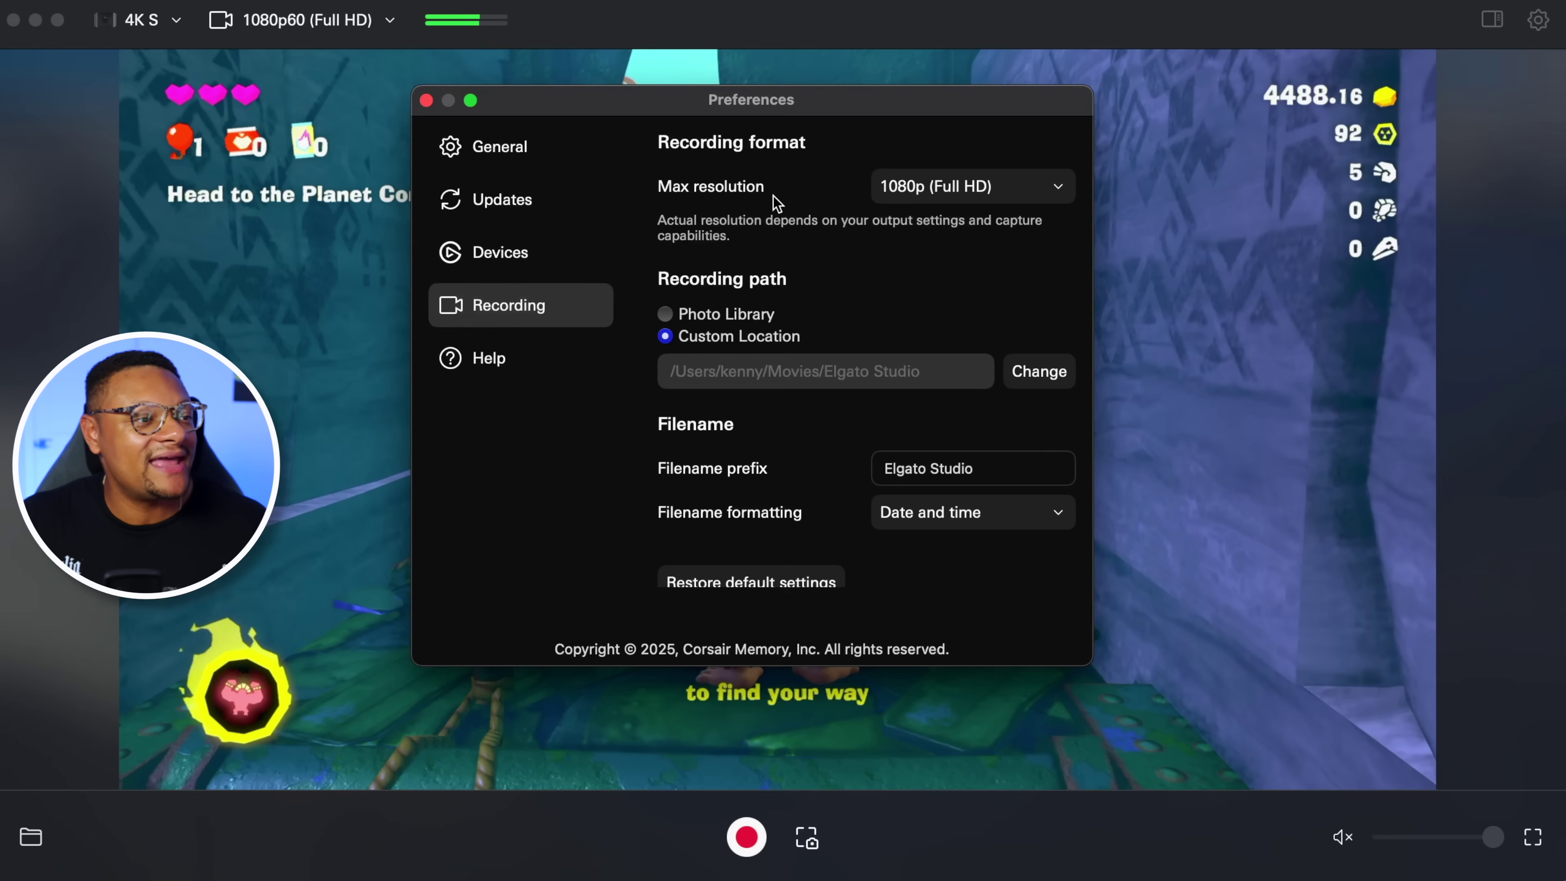
click(987, 194)
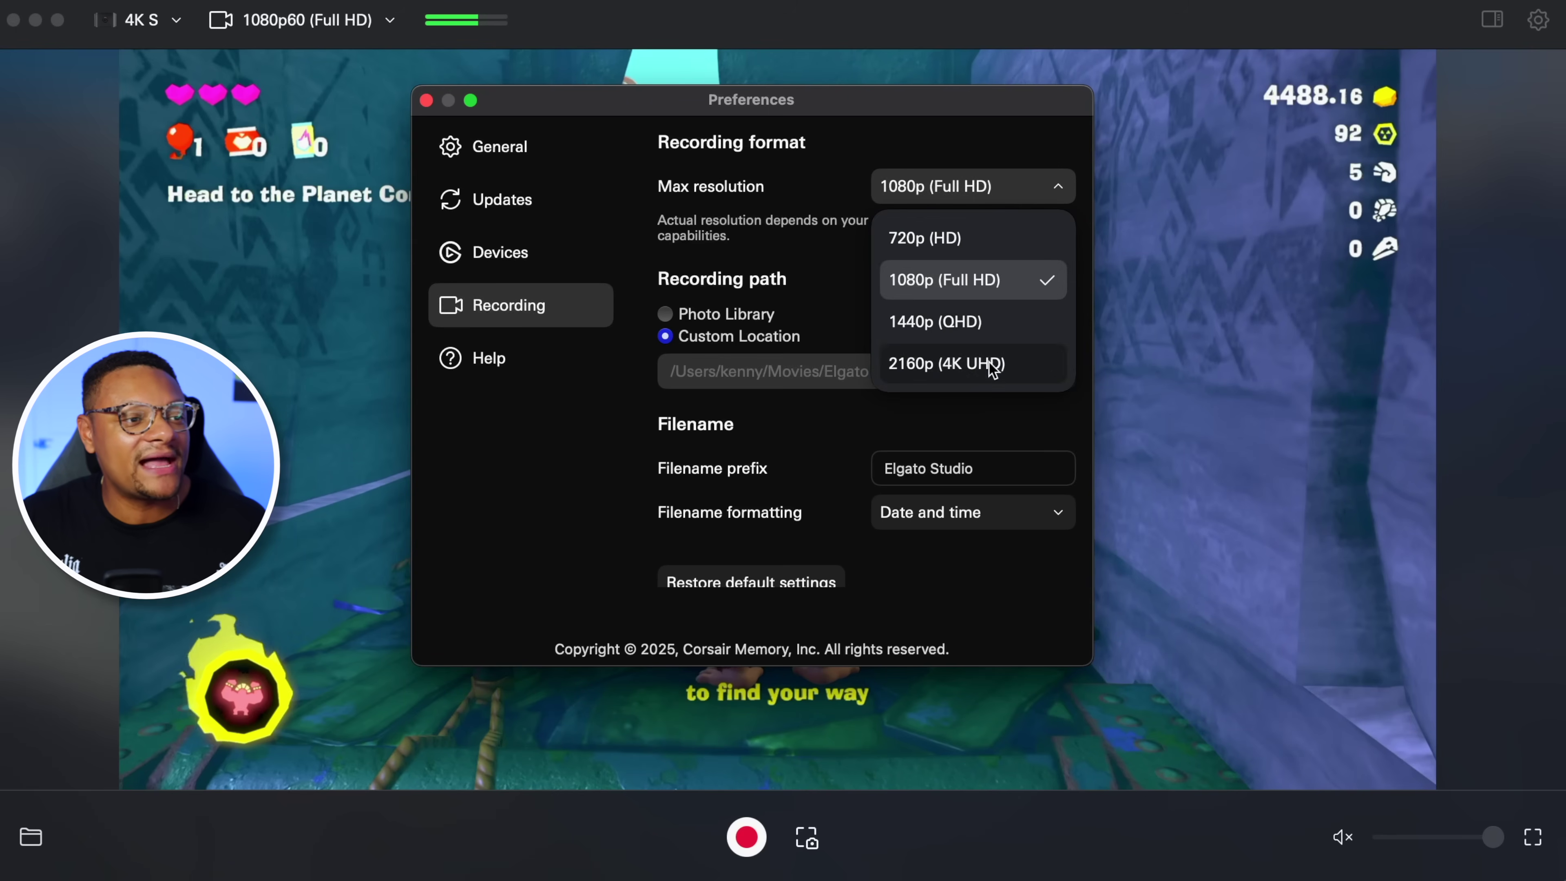
click(1005, 364)
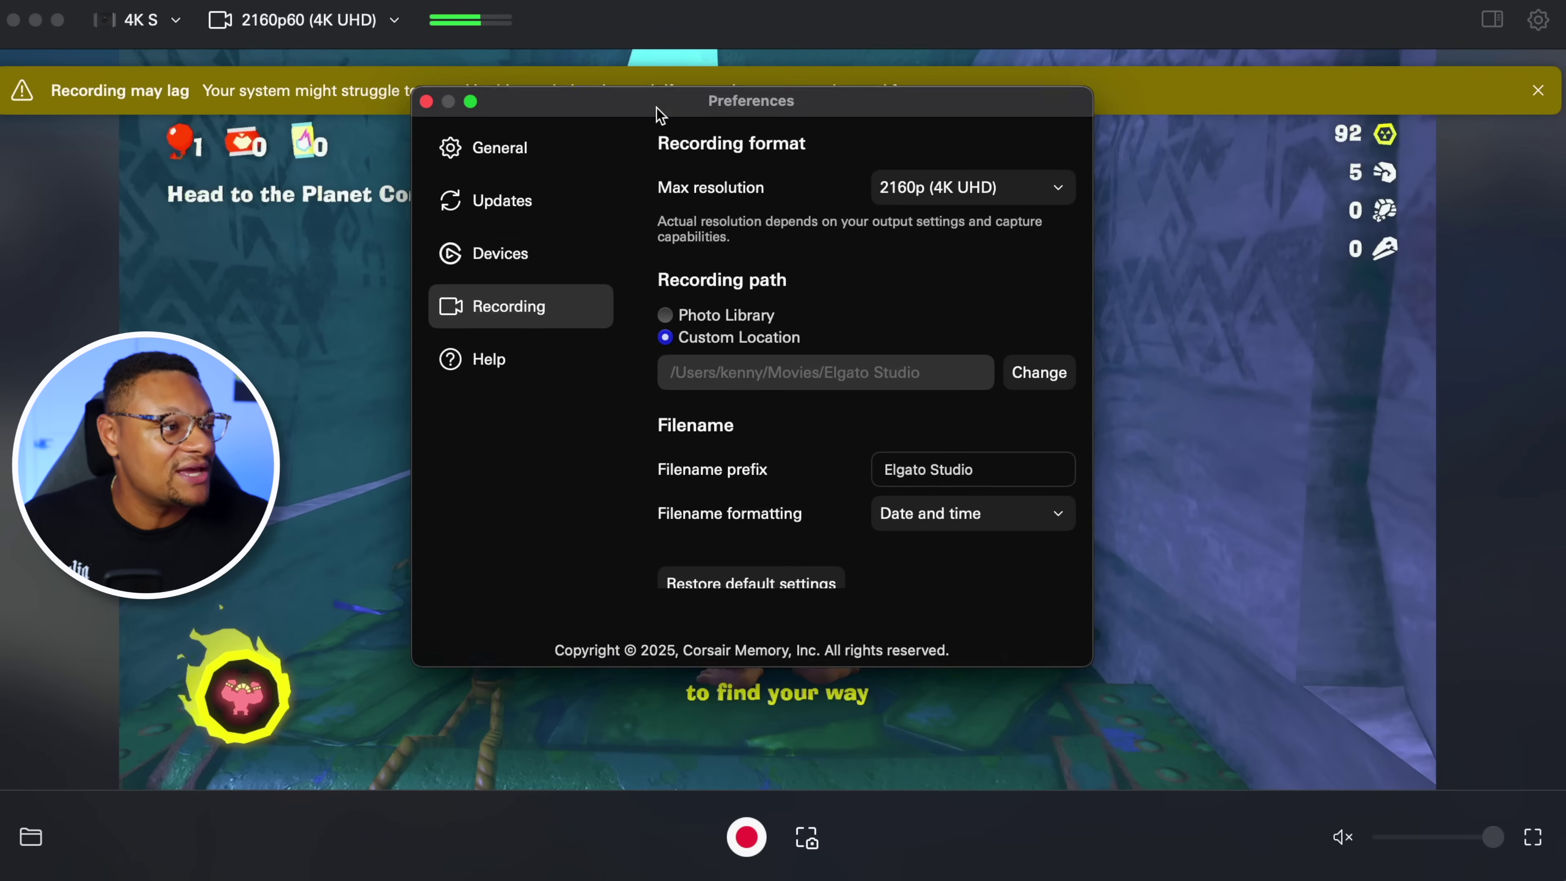
drag(660, 113, 660, 307)
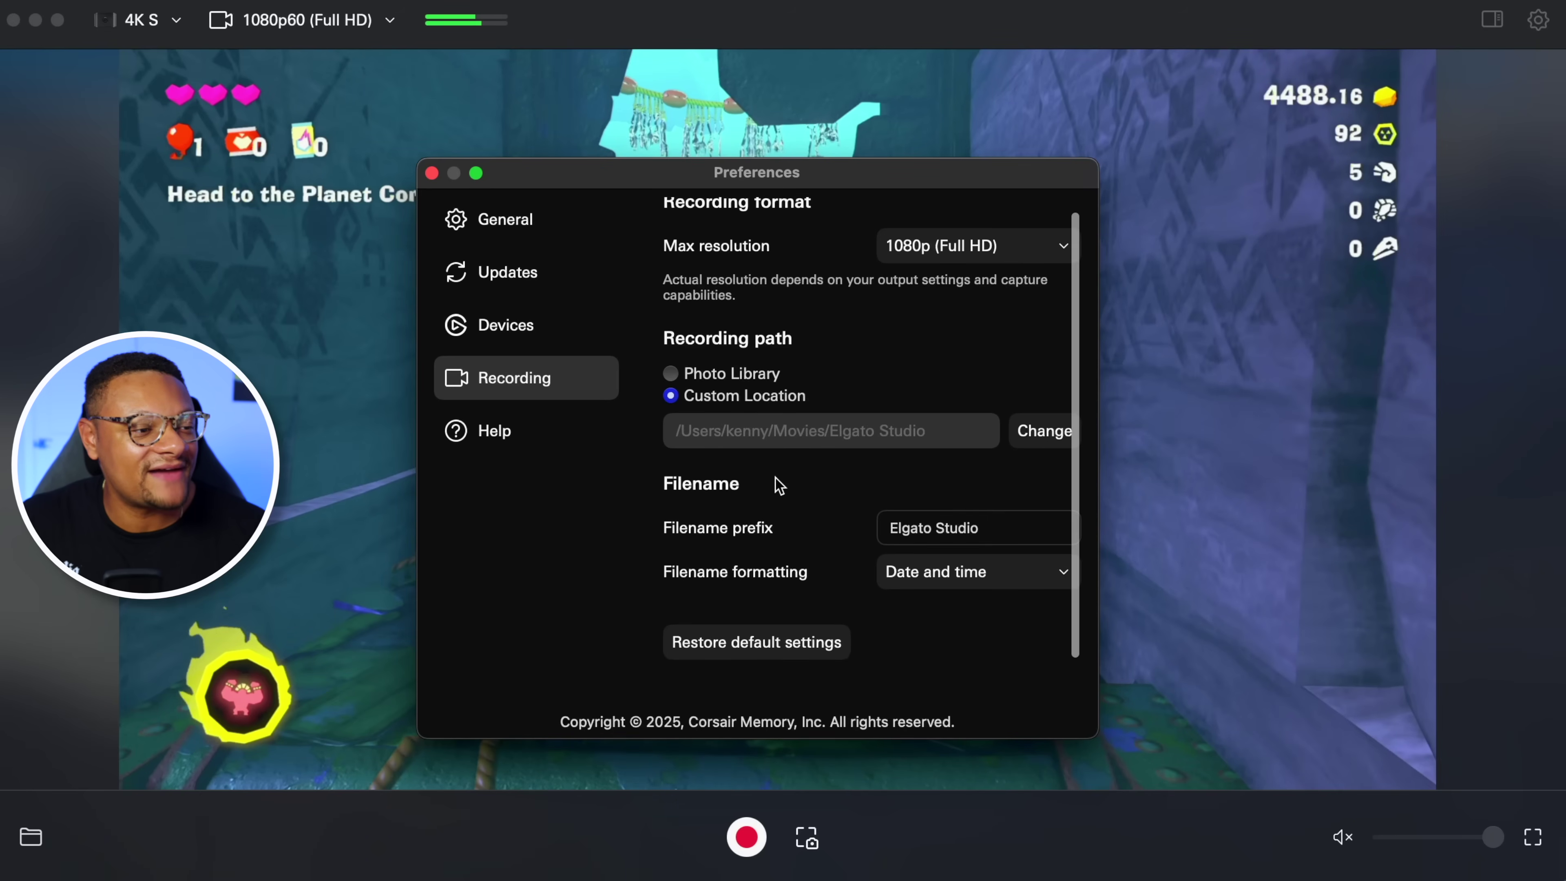
key(super+w)
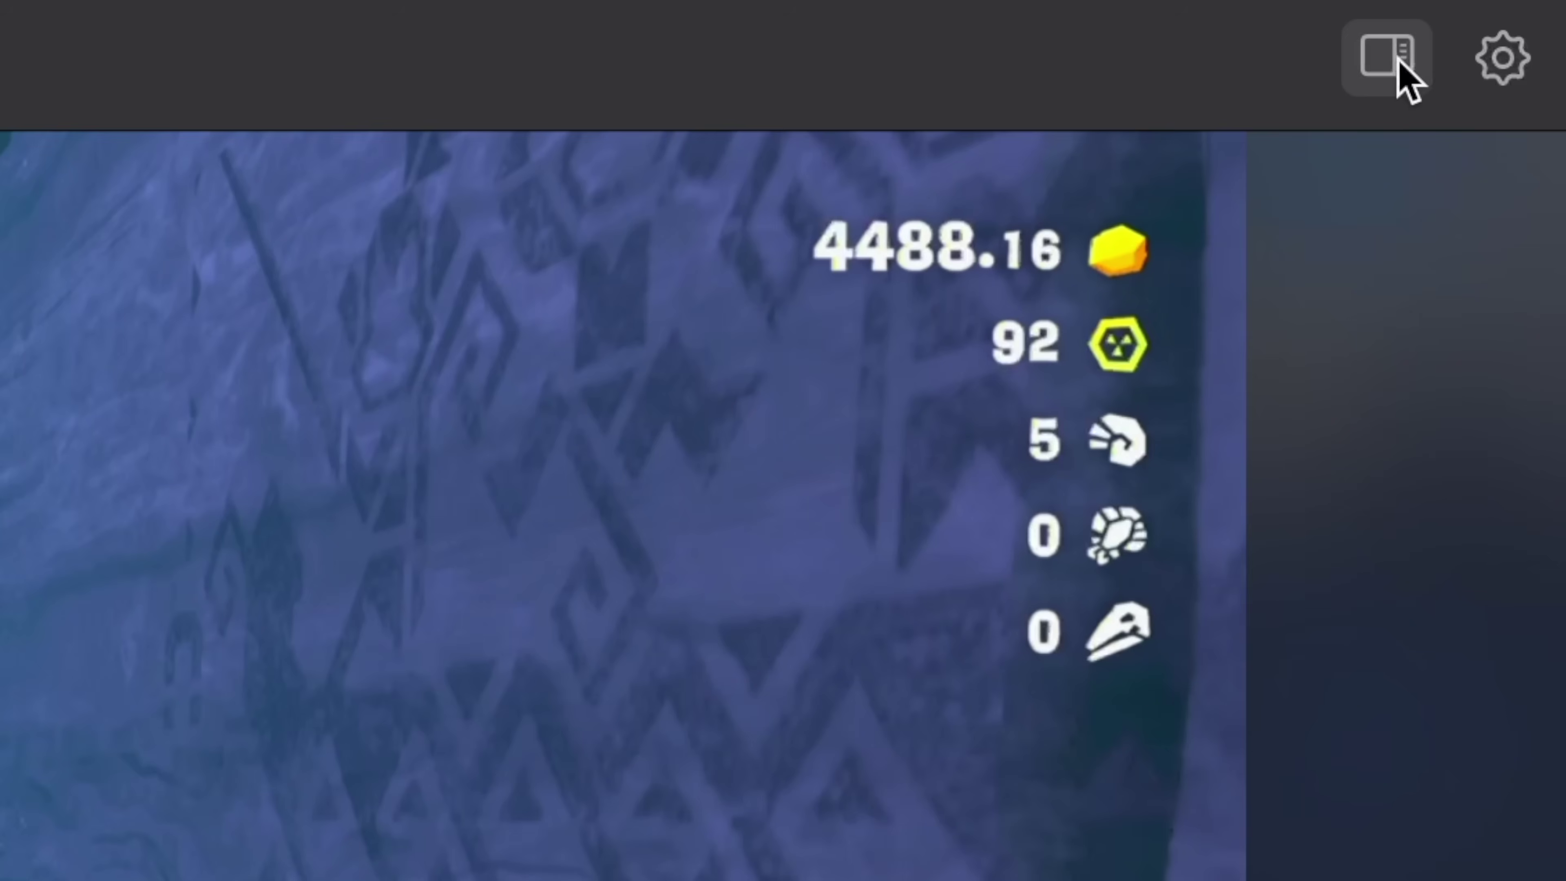
click(1381, 86)
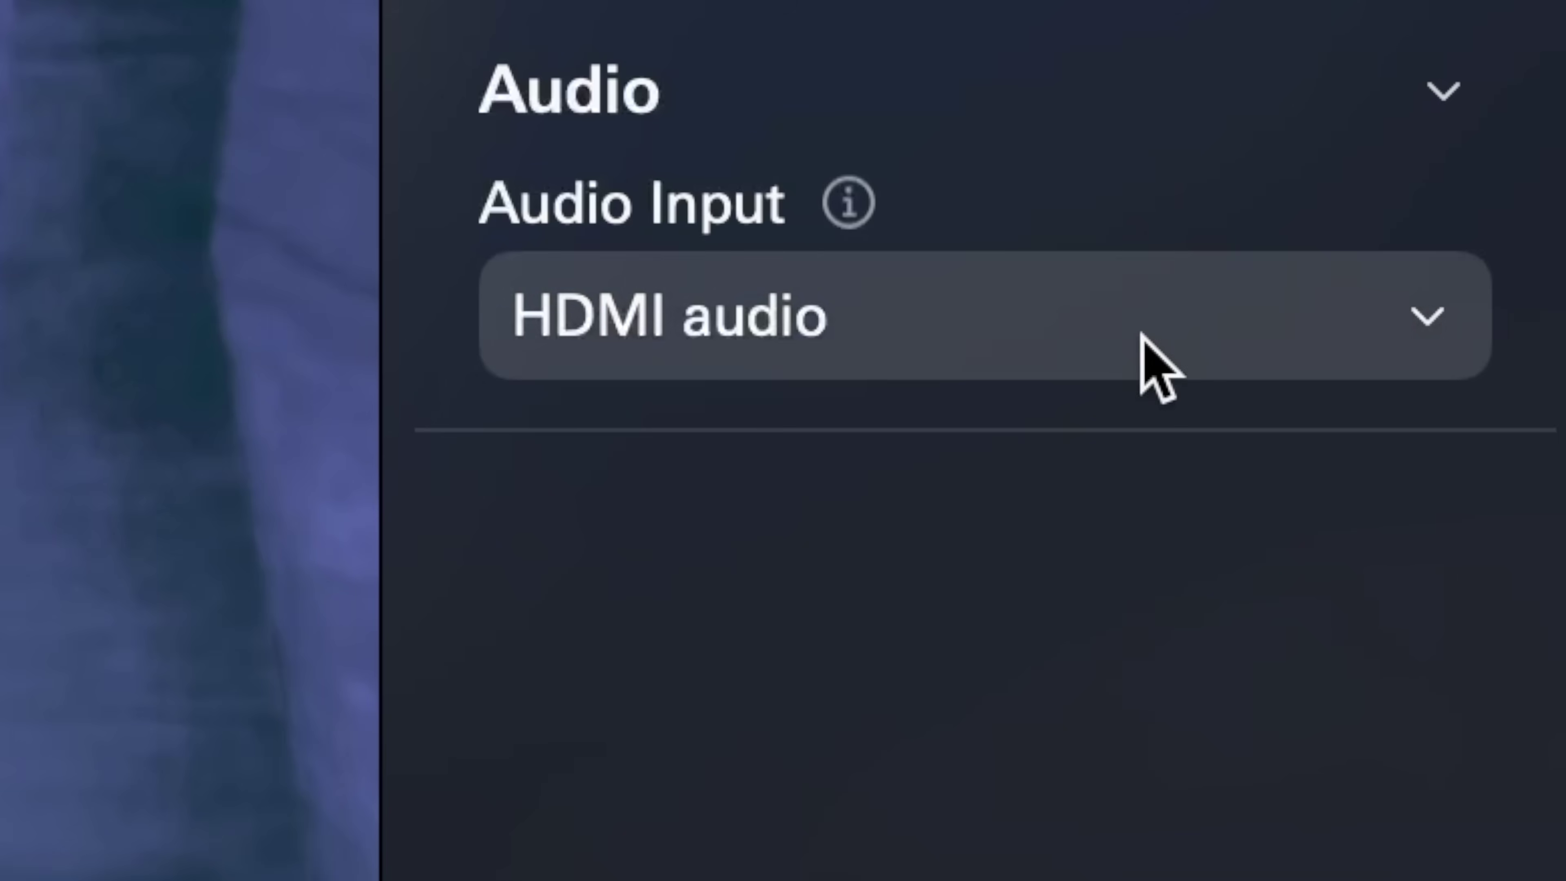
click(1453, 489)
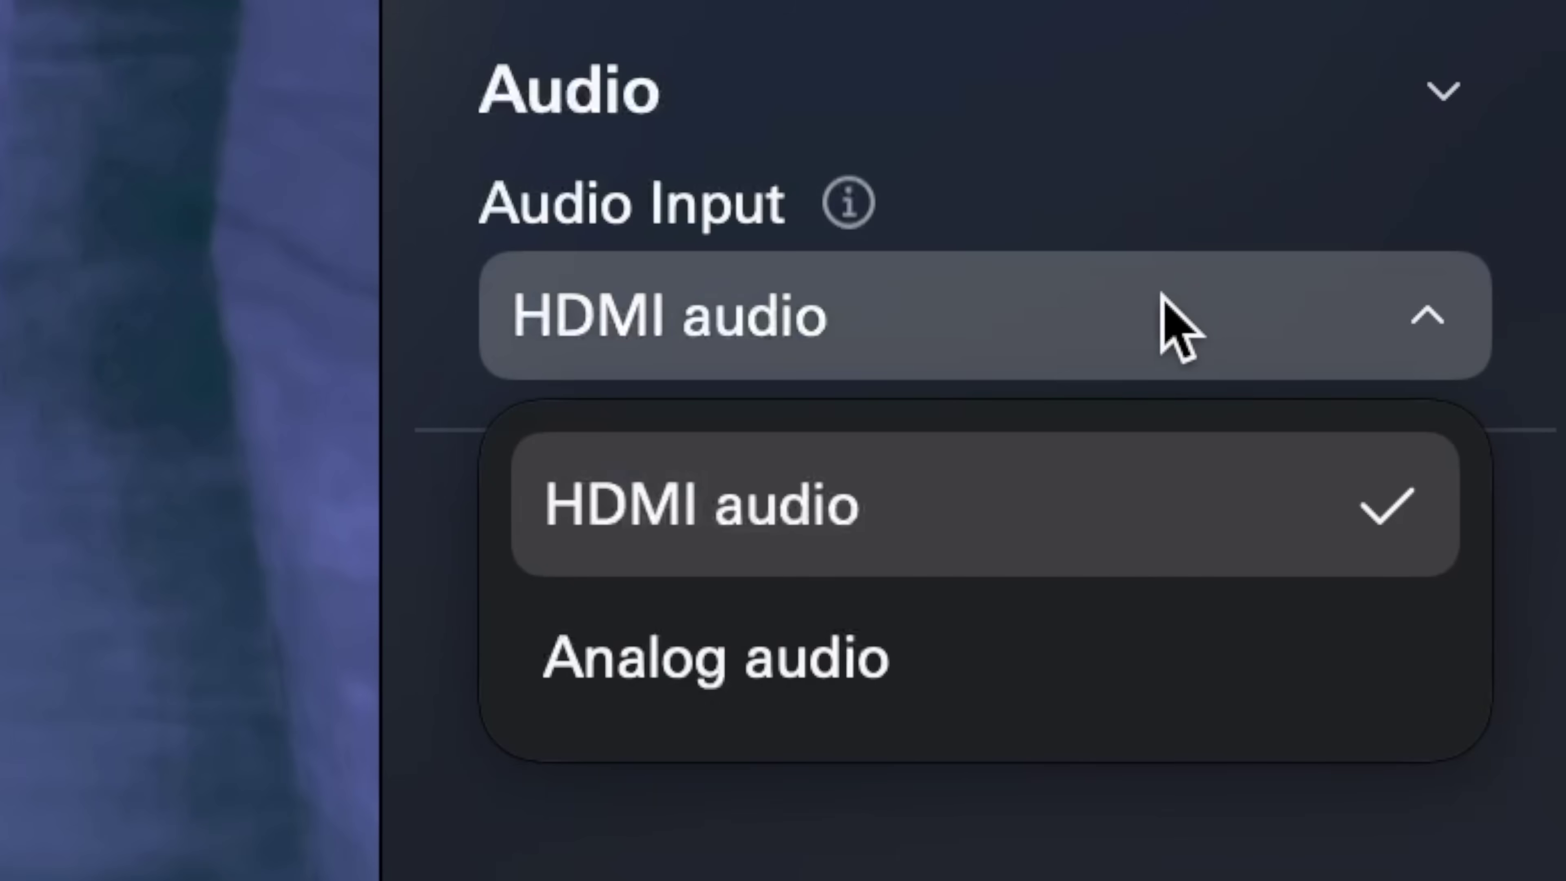
click(1109, 674)
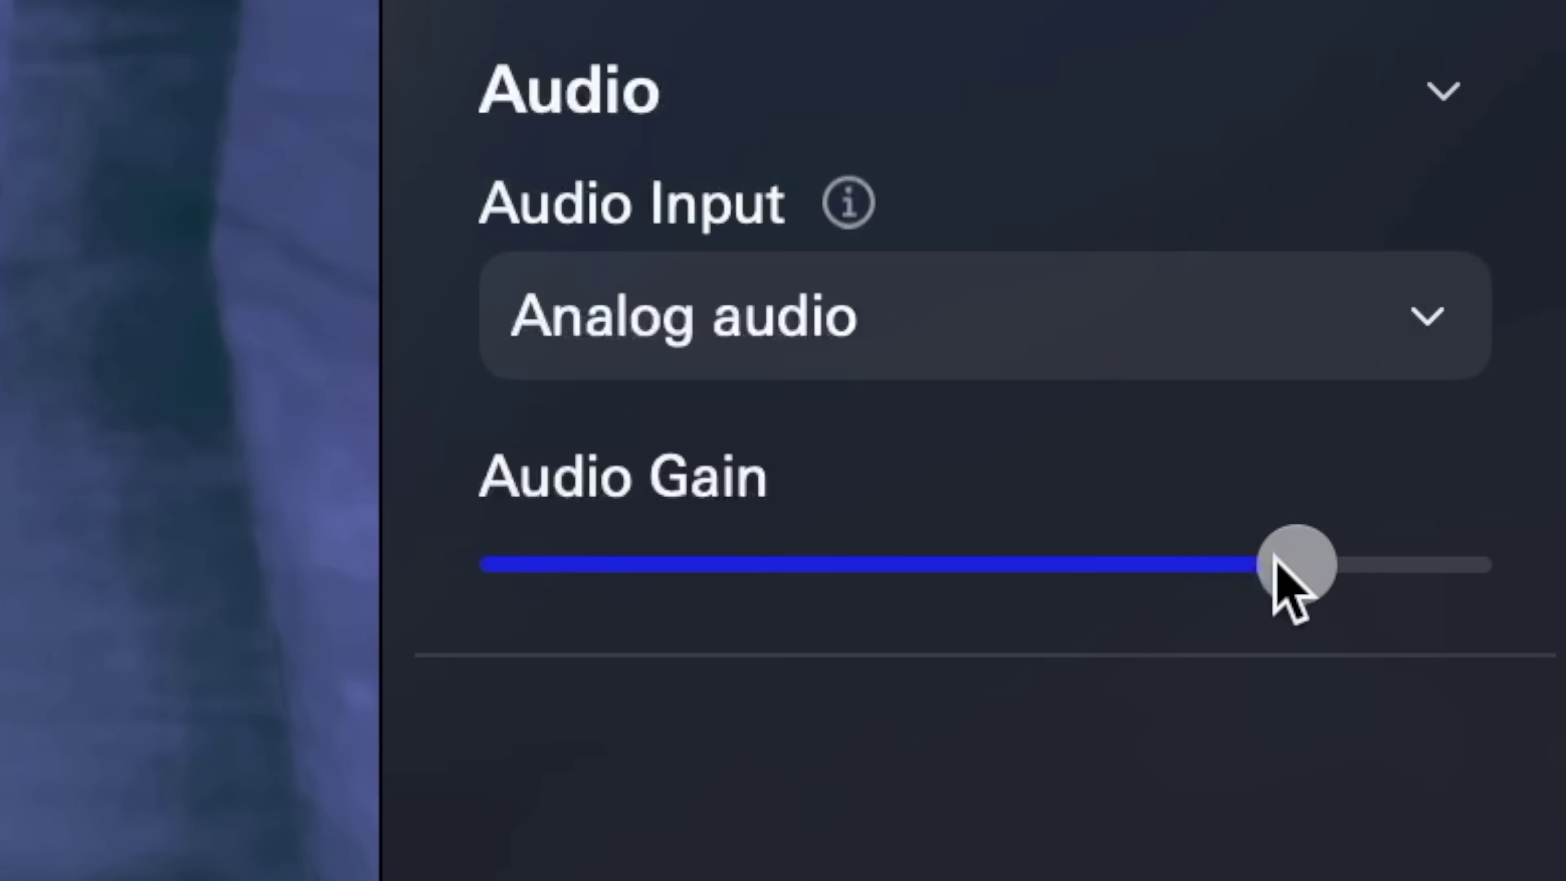
drag(1290, 569, 1467, 579)
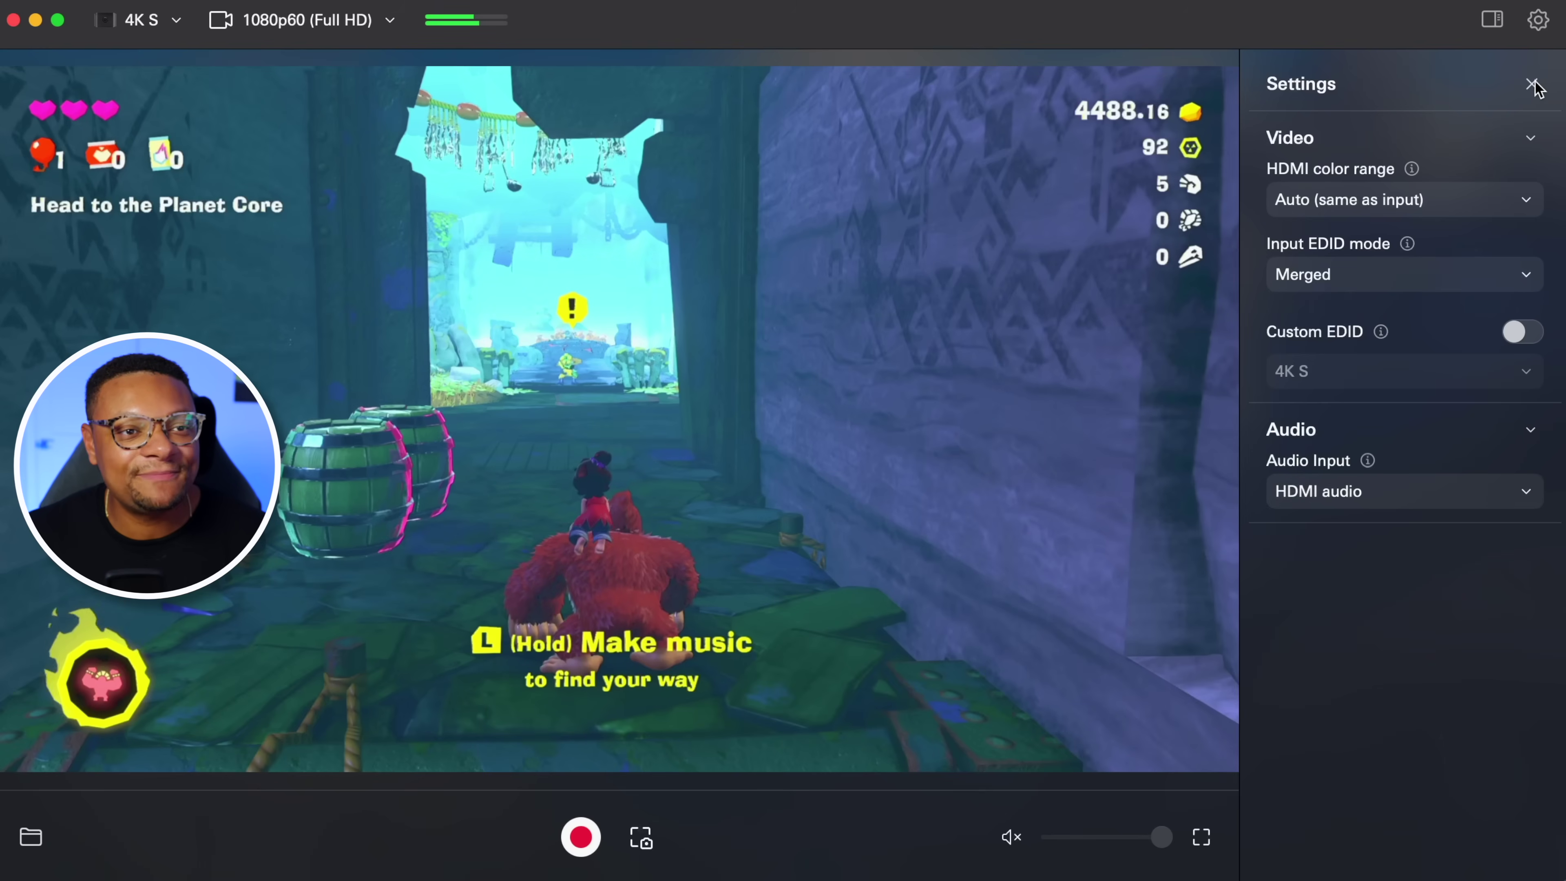
click(1538, 20)
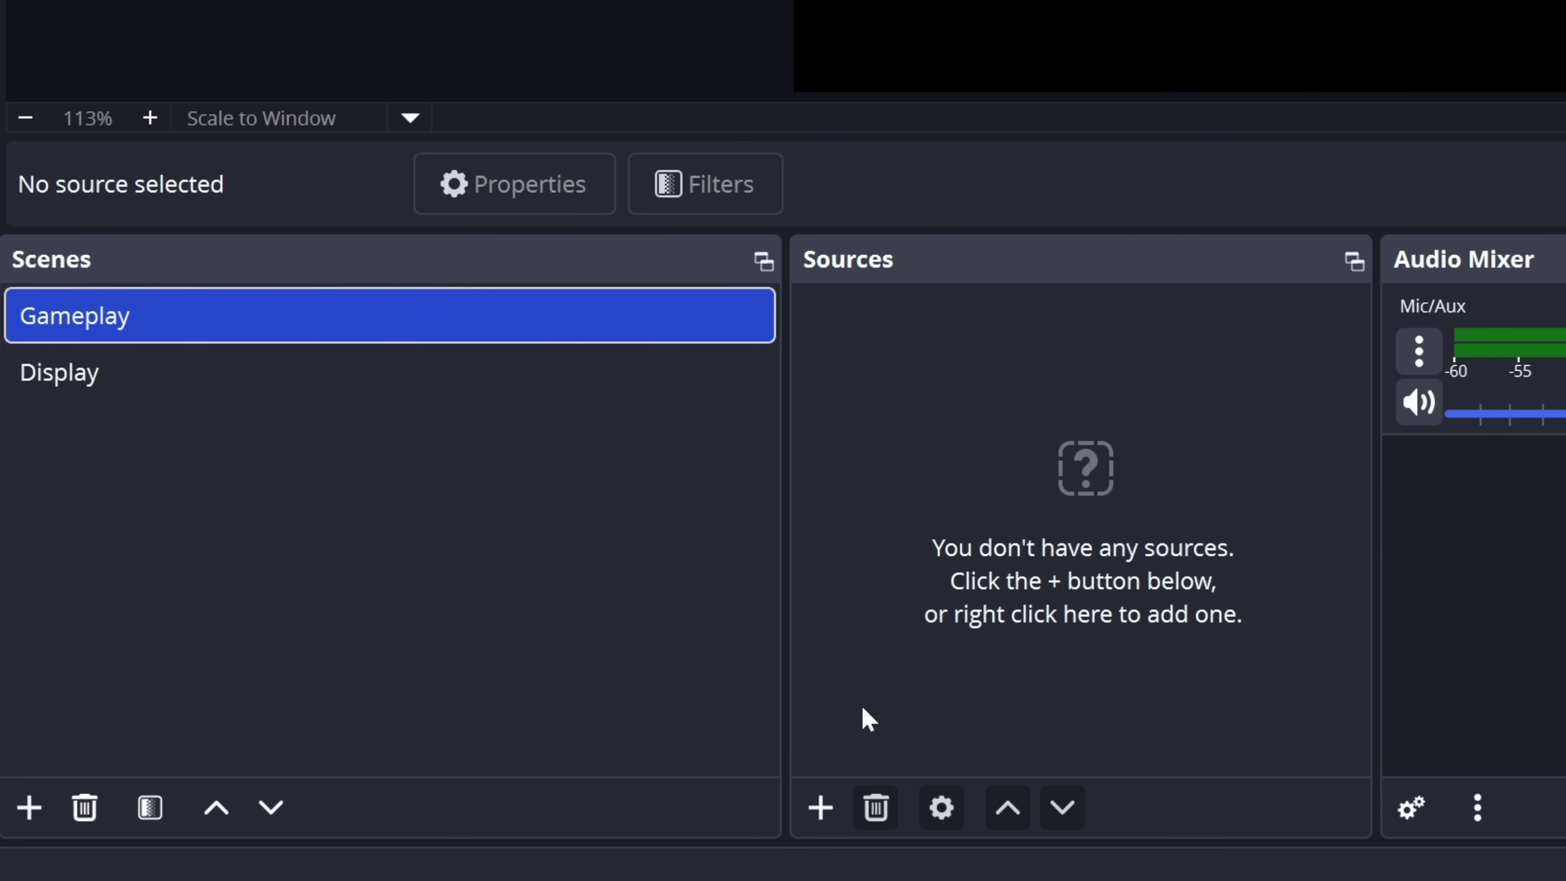
Add a Video Capture Device source named Elgato 4K S using the Elgato 4K S device.
click(821, 807)
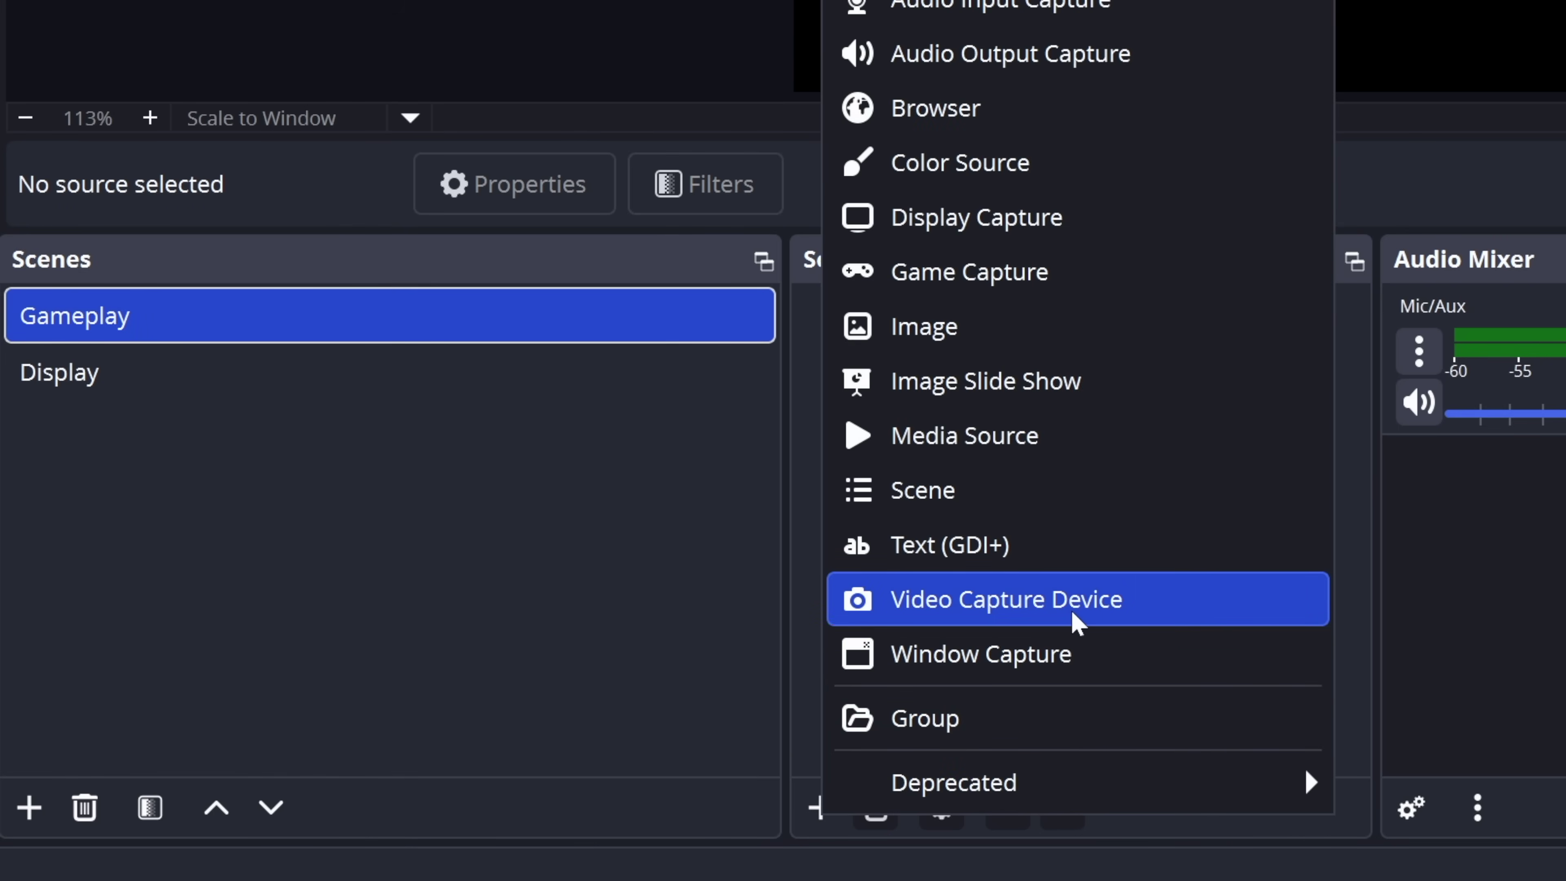
click(1076, 623)
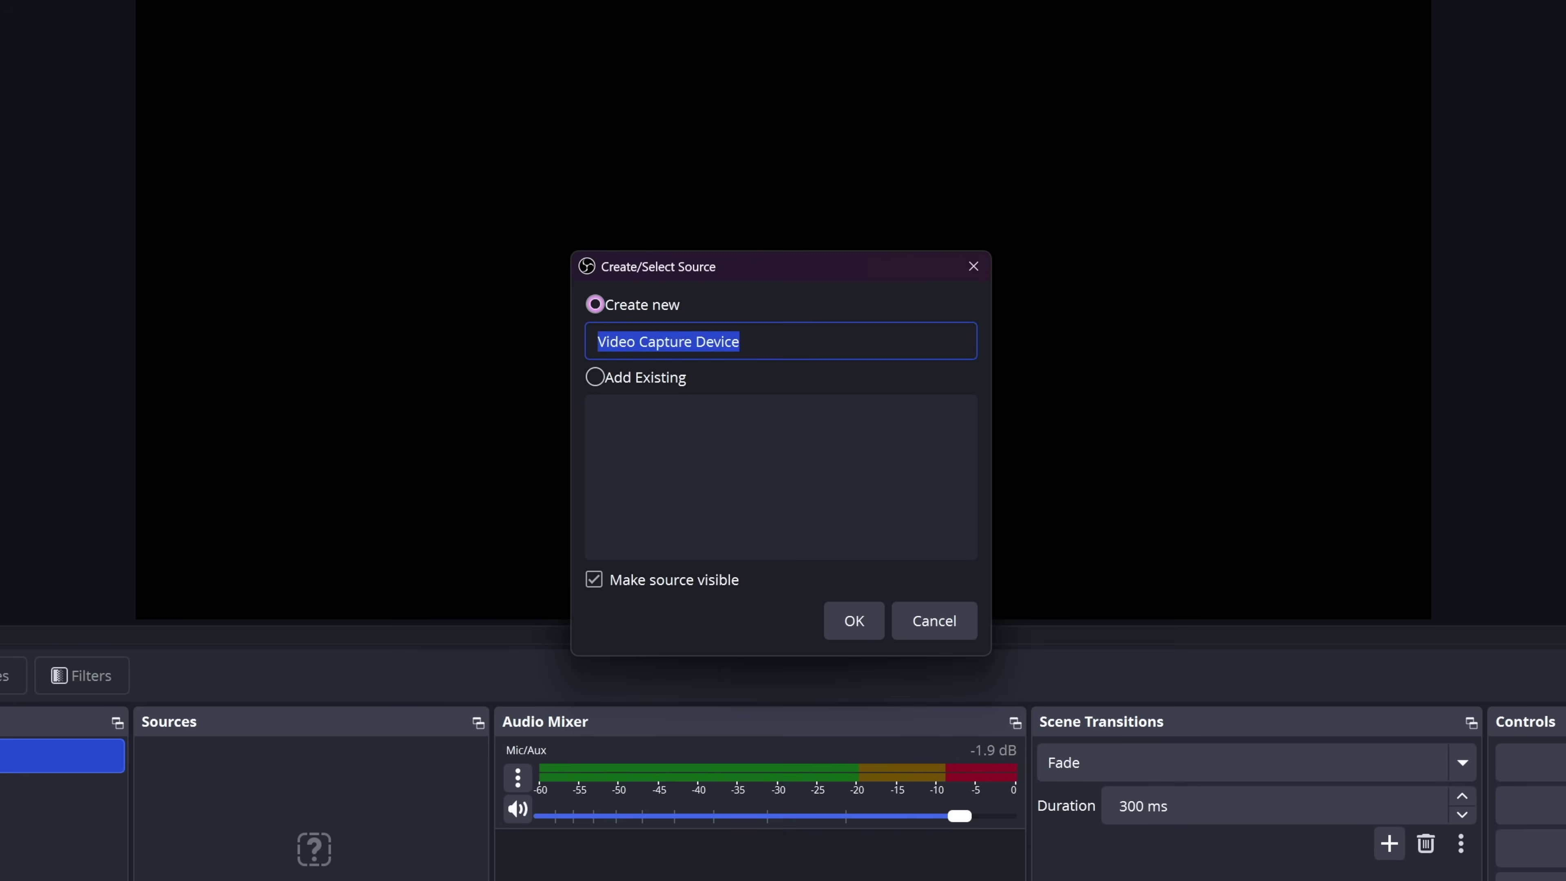
click(853, 637)
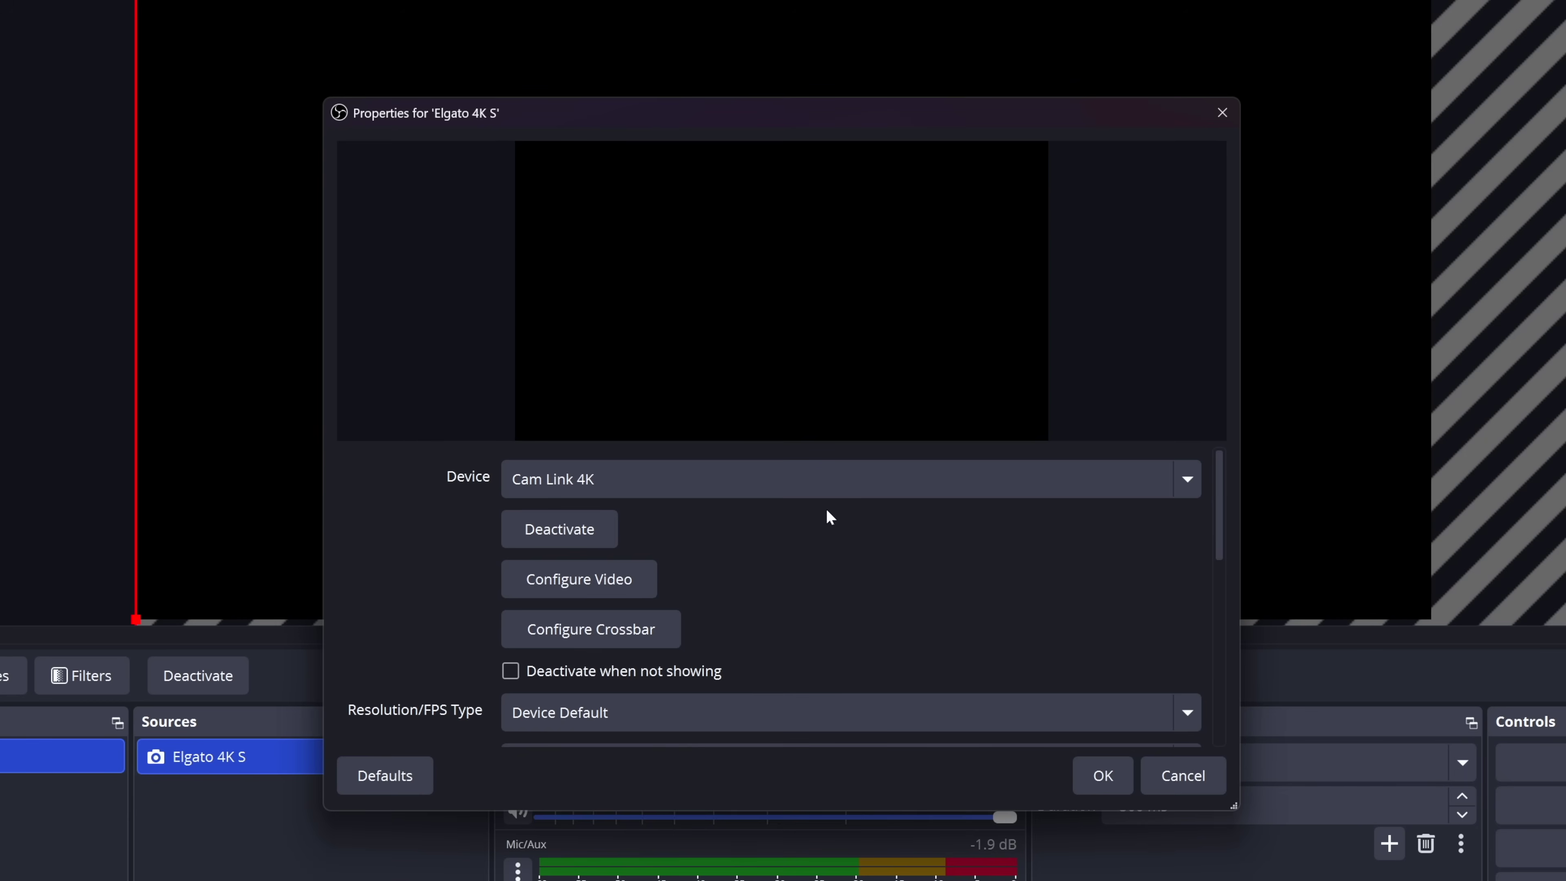
click(824, 488)
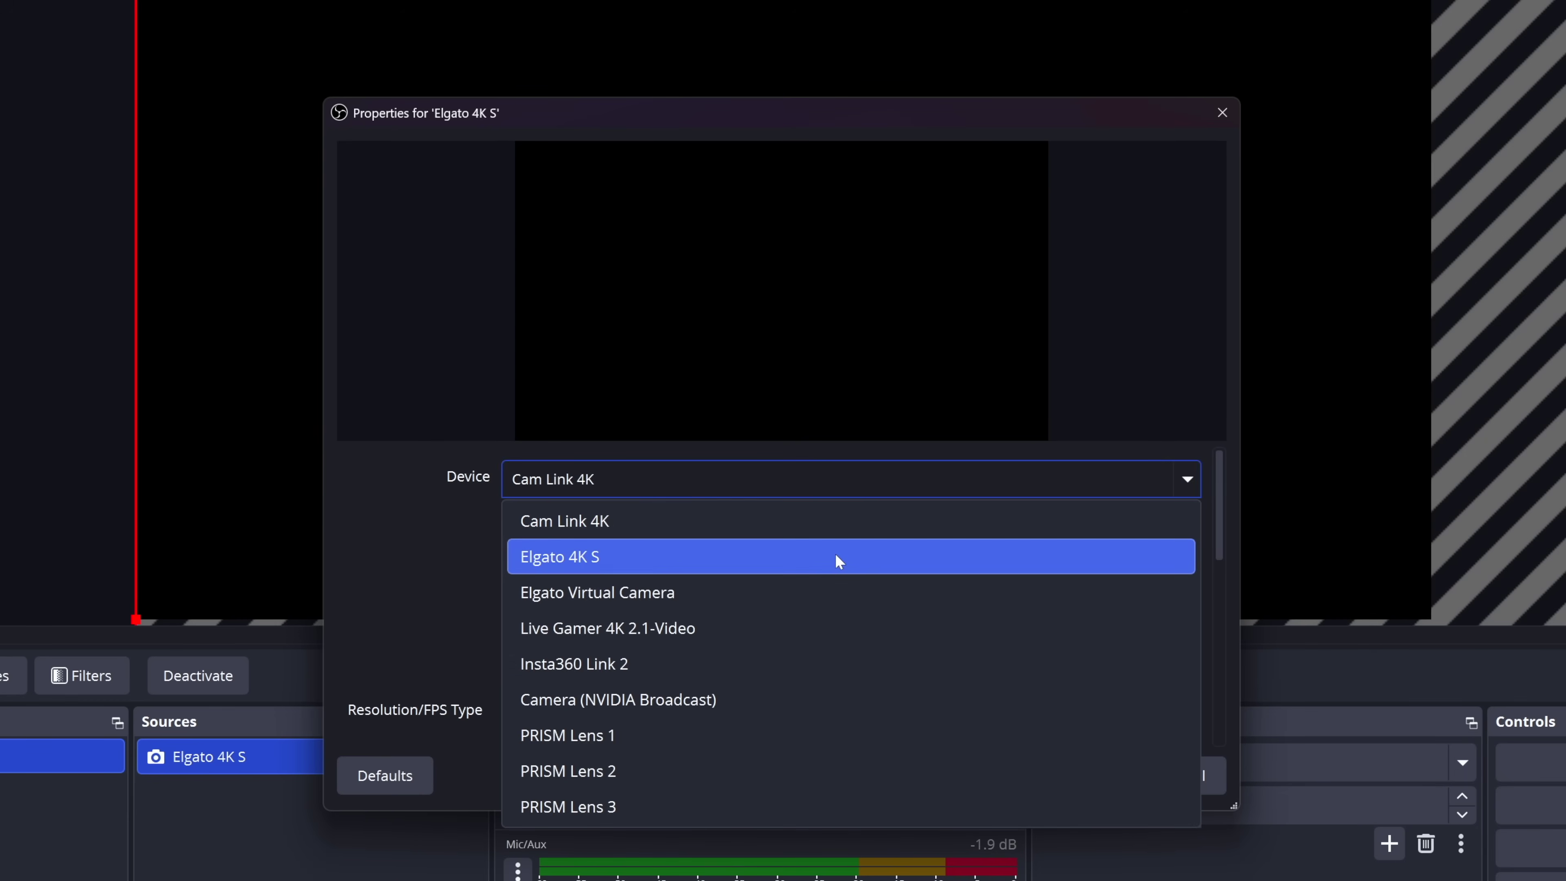
click(840, 557)
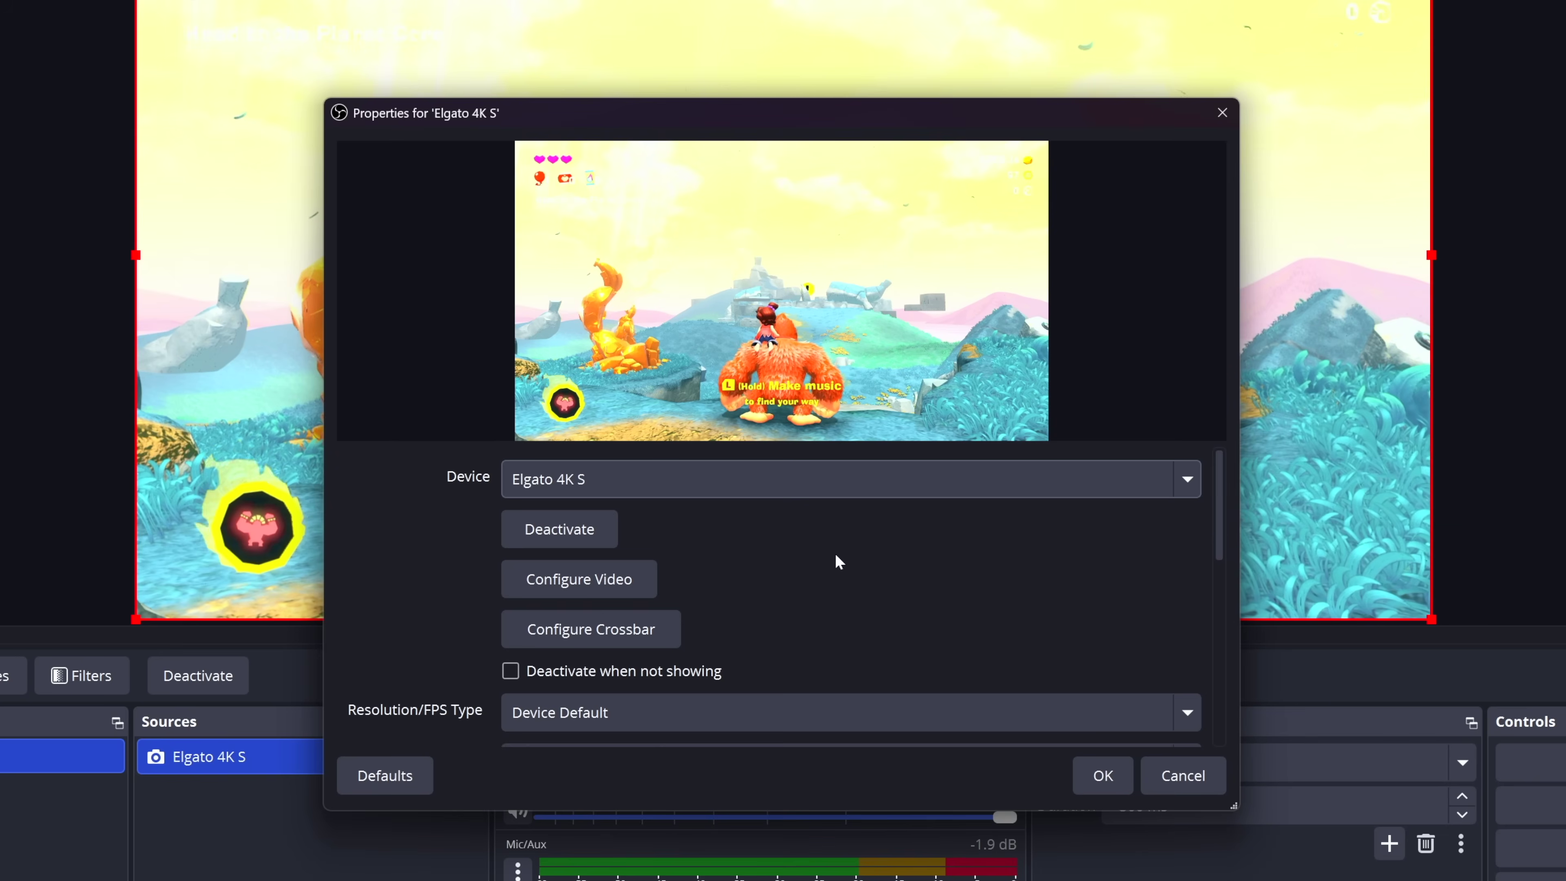
Set the capture to Custom resolution/FPS type with 3840x2160 at 60 FPS.
scroll(1188, 545, down, 5)
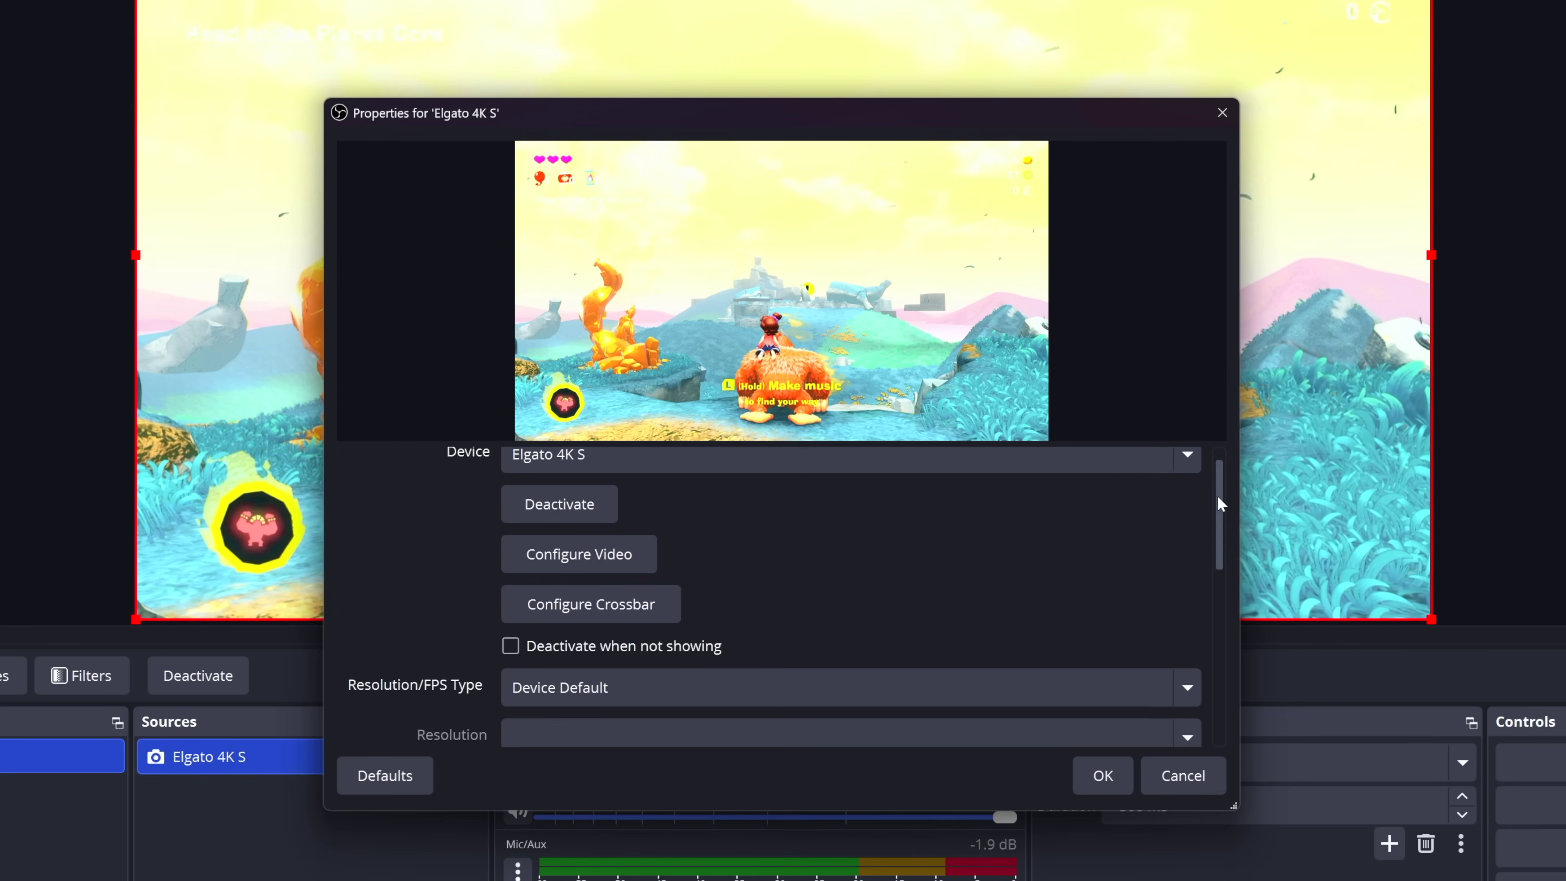
click(1187, 482)
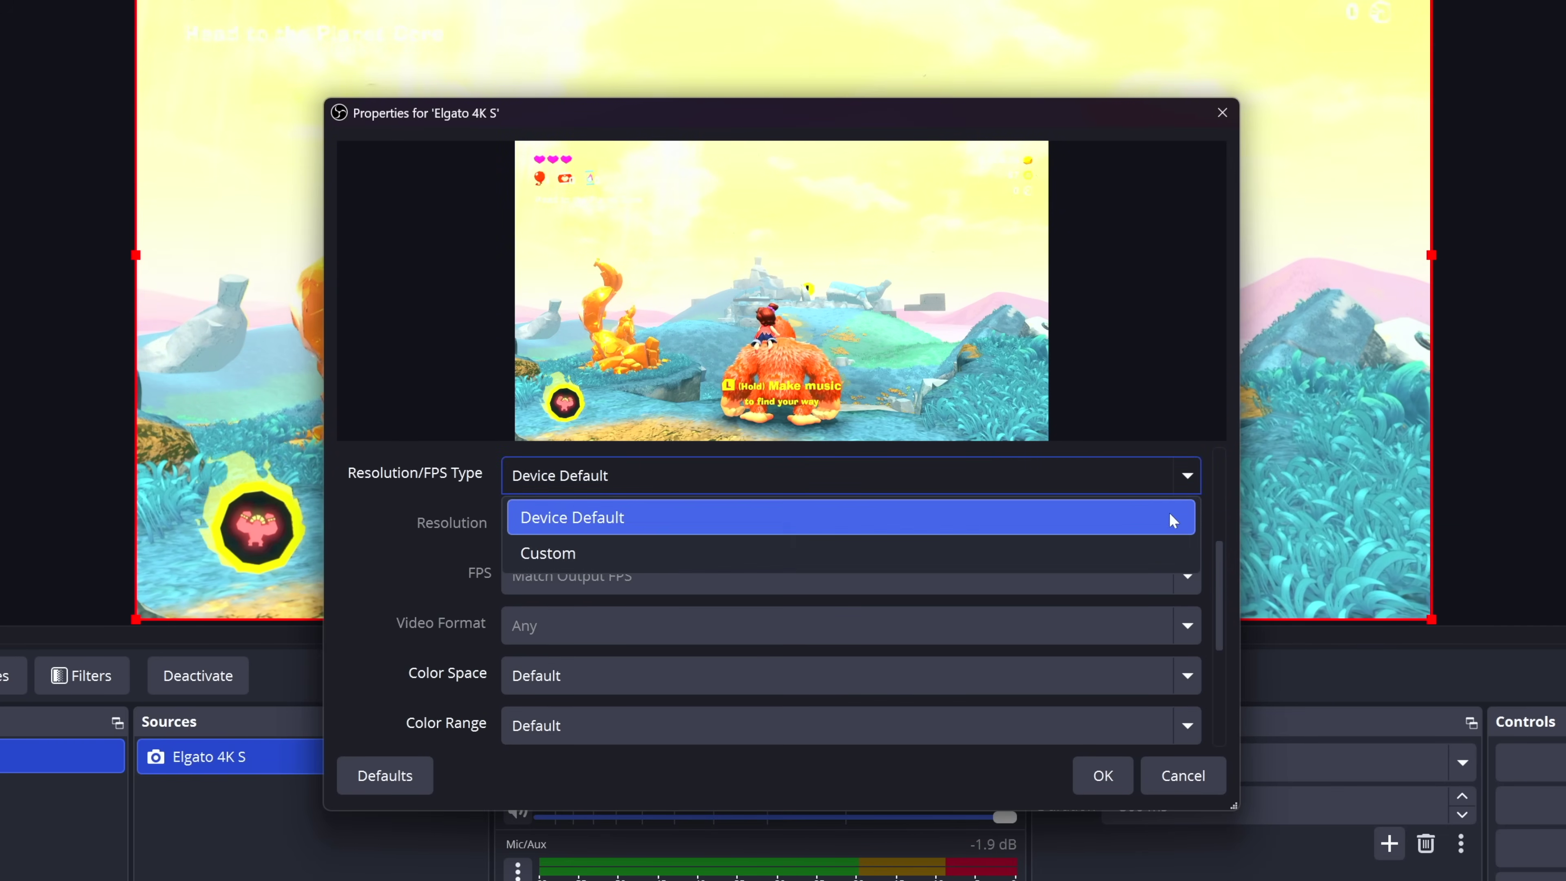
click(1146, 561)
click(1186, 529)
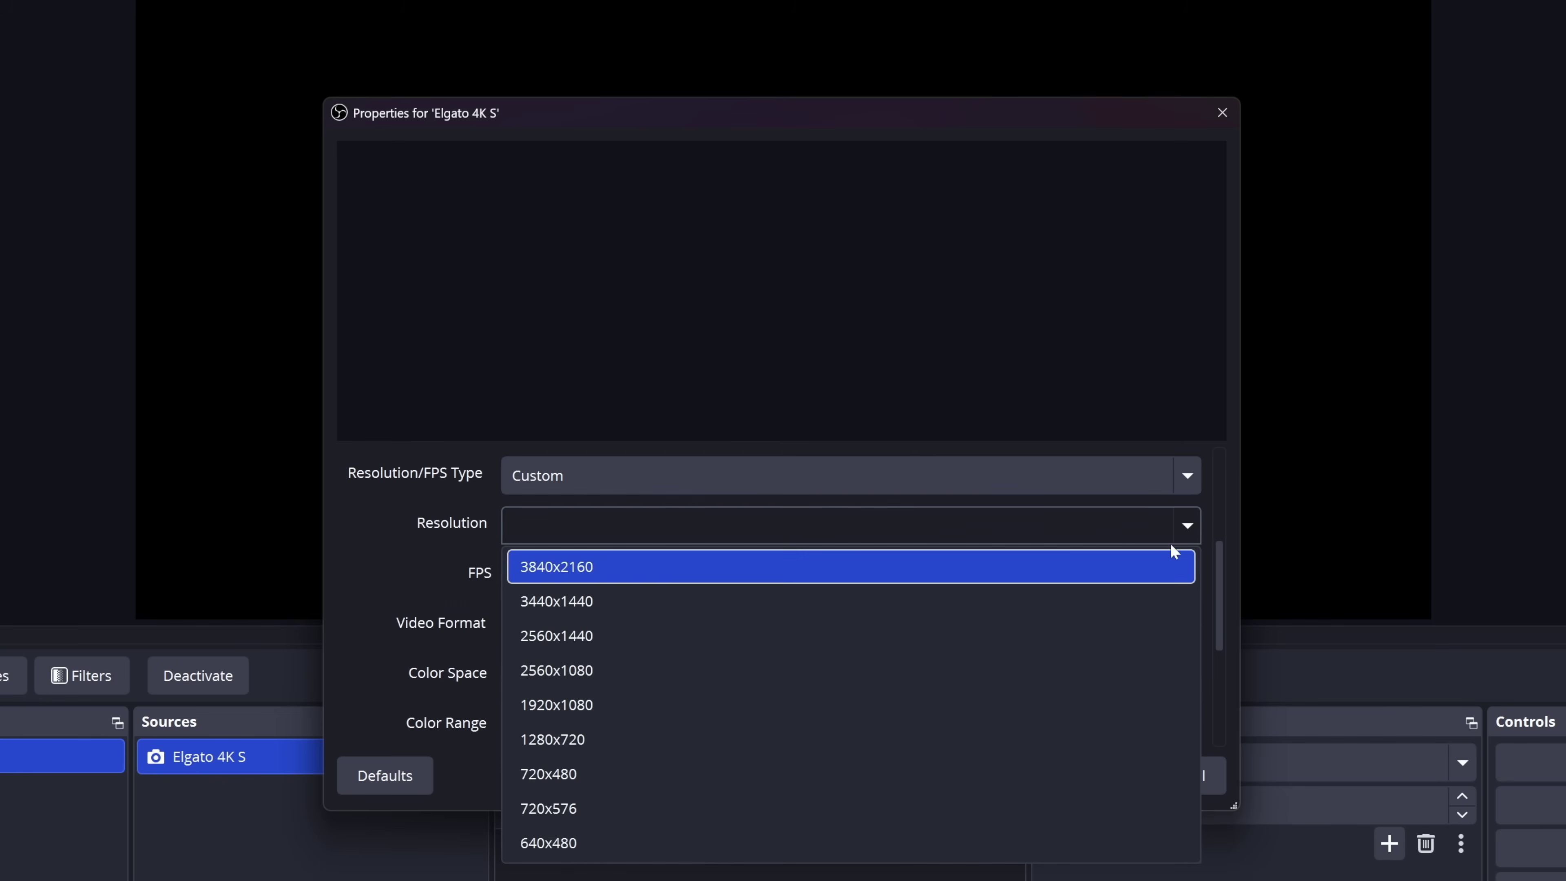
click(1172, 549)
click(1182, 577)
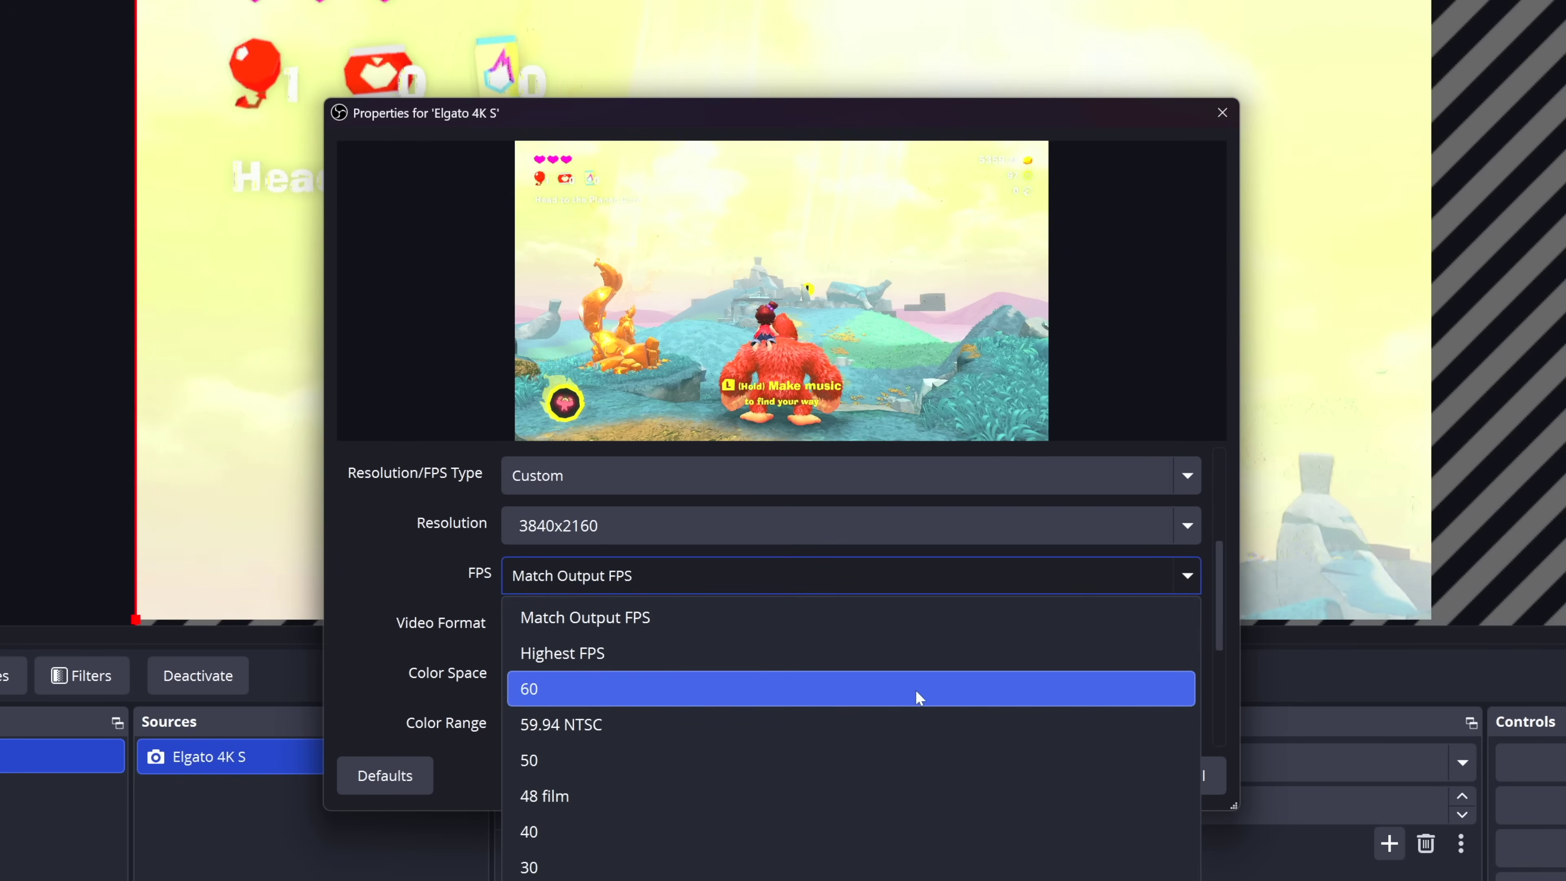
click(914, 689)
Fit the gameplay source to the screen via Transform.
right_click(965, 505)
mouse_move(1080, 398)
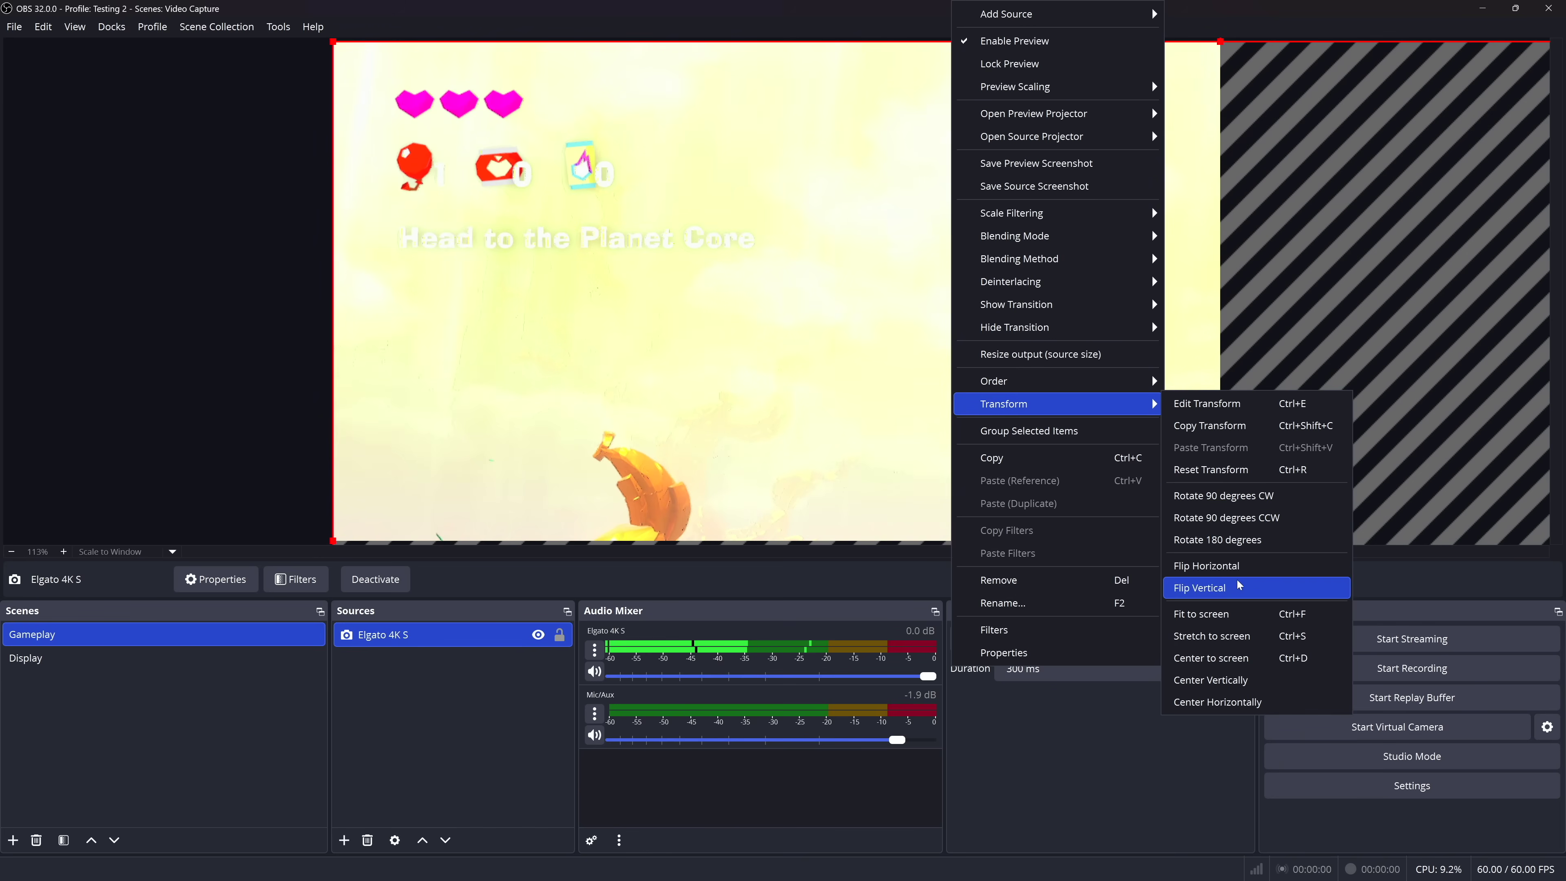
click(1231, 615)
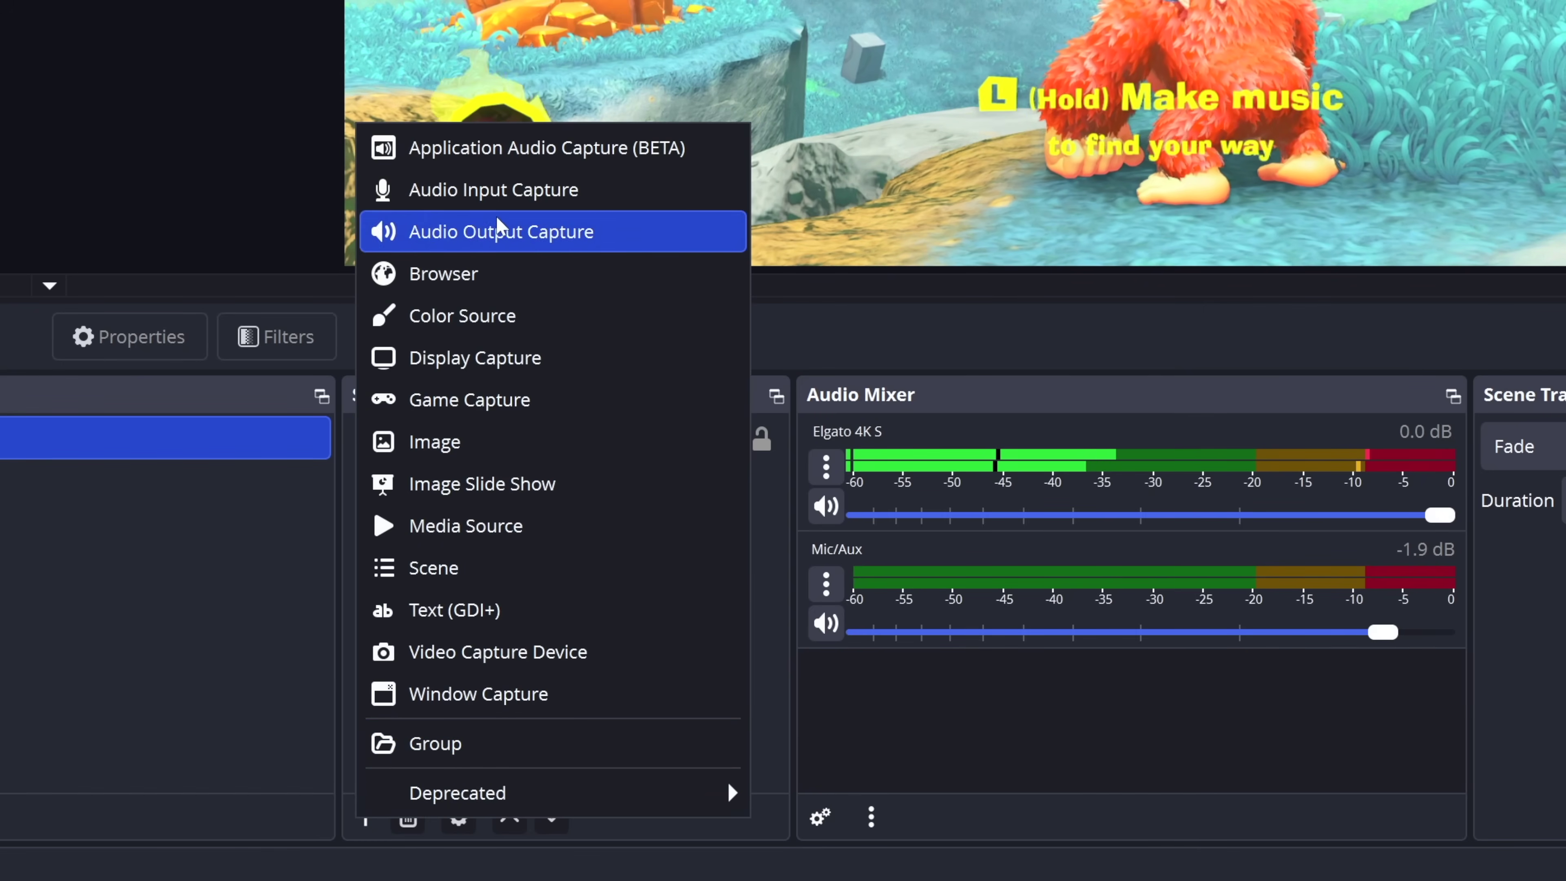
Add an Audio Input Capture named '4K S Audio' using the HDMI (2- Elgato 4K S) device.
click(503, 203)
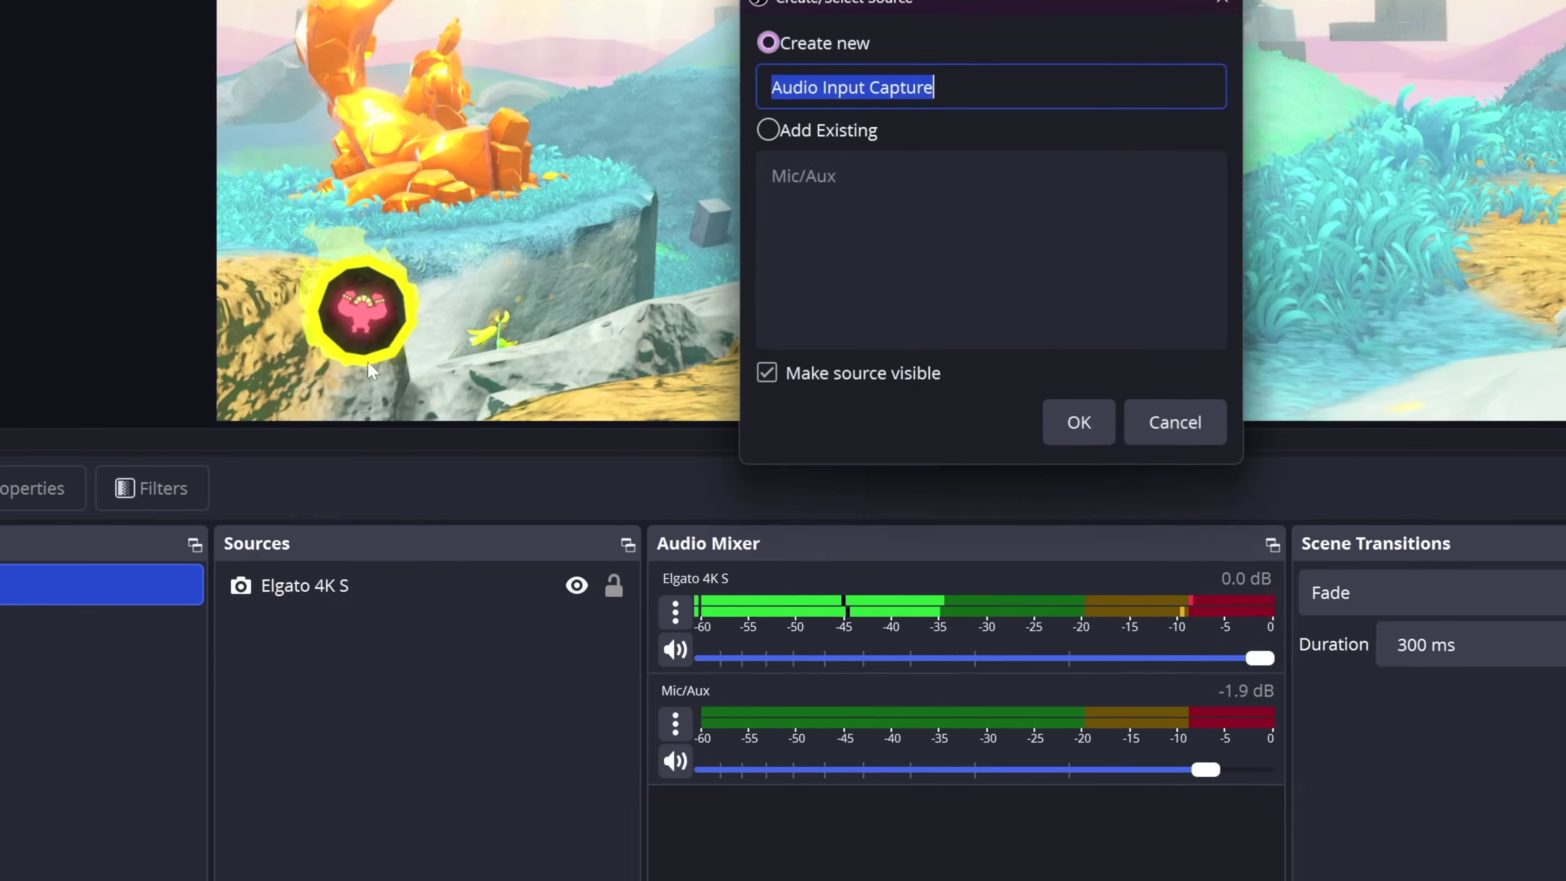
text(4K S Audio)
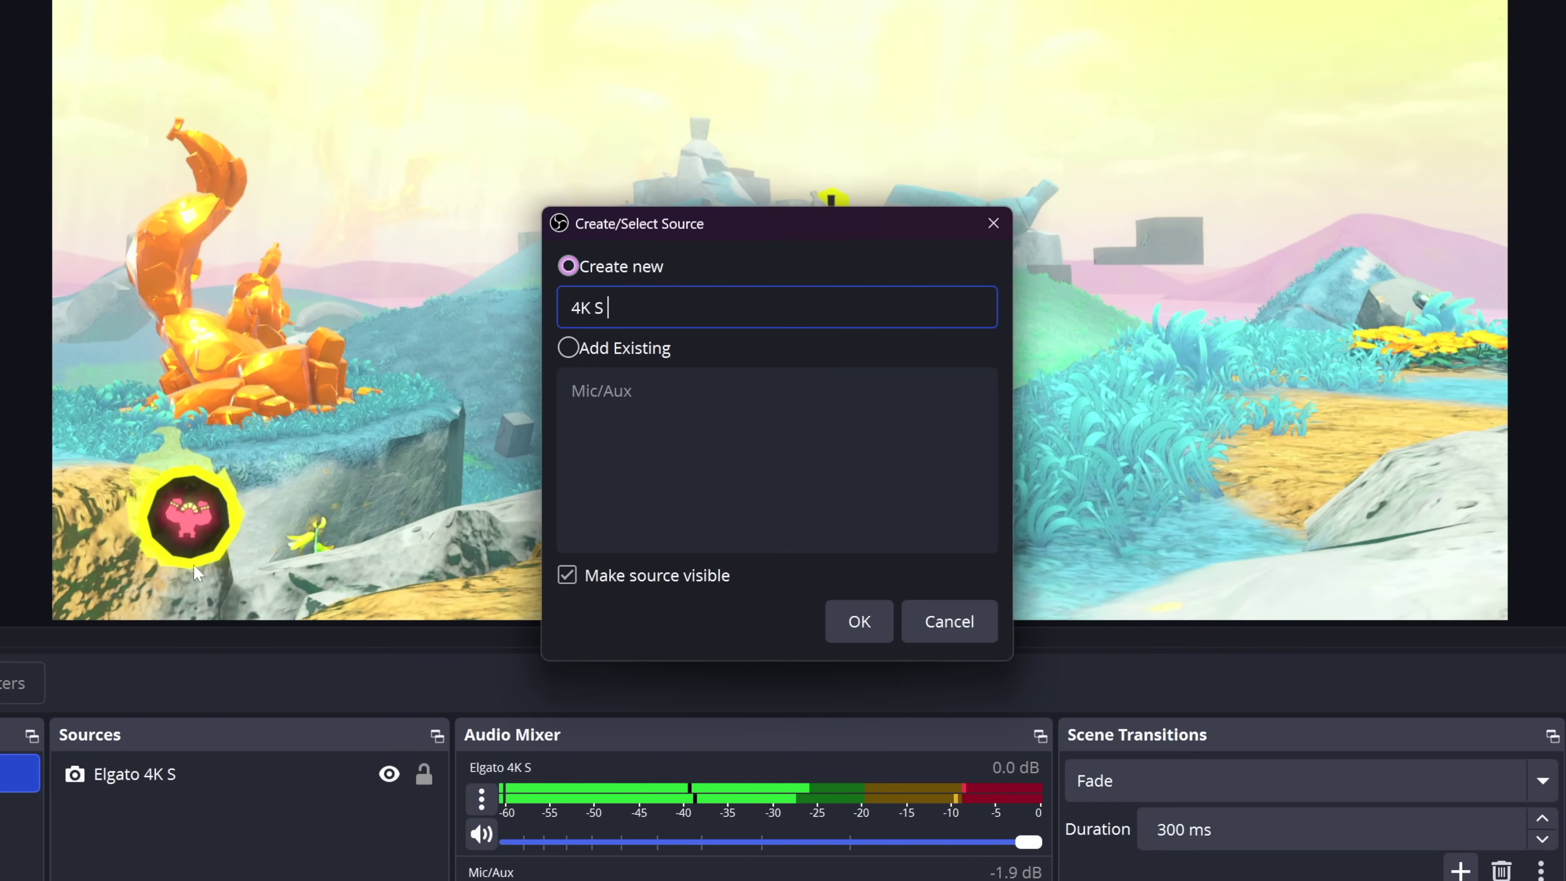
key(Return)
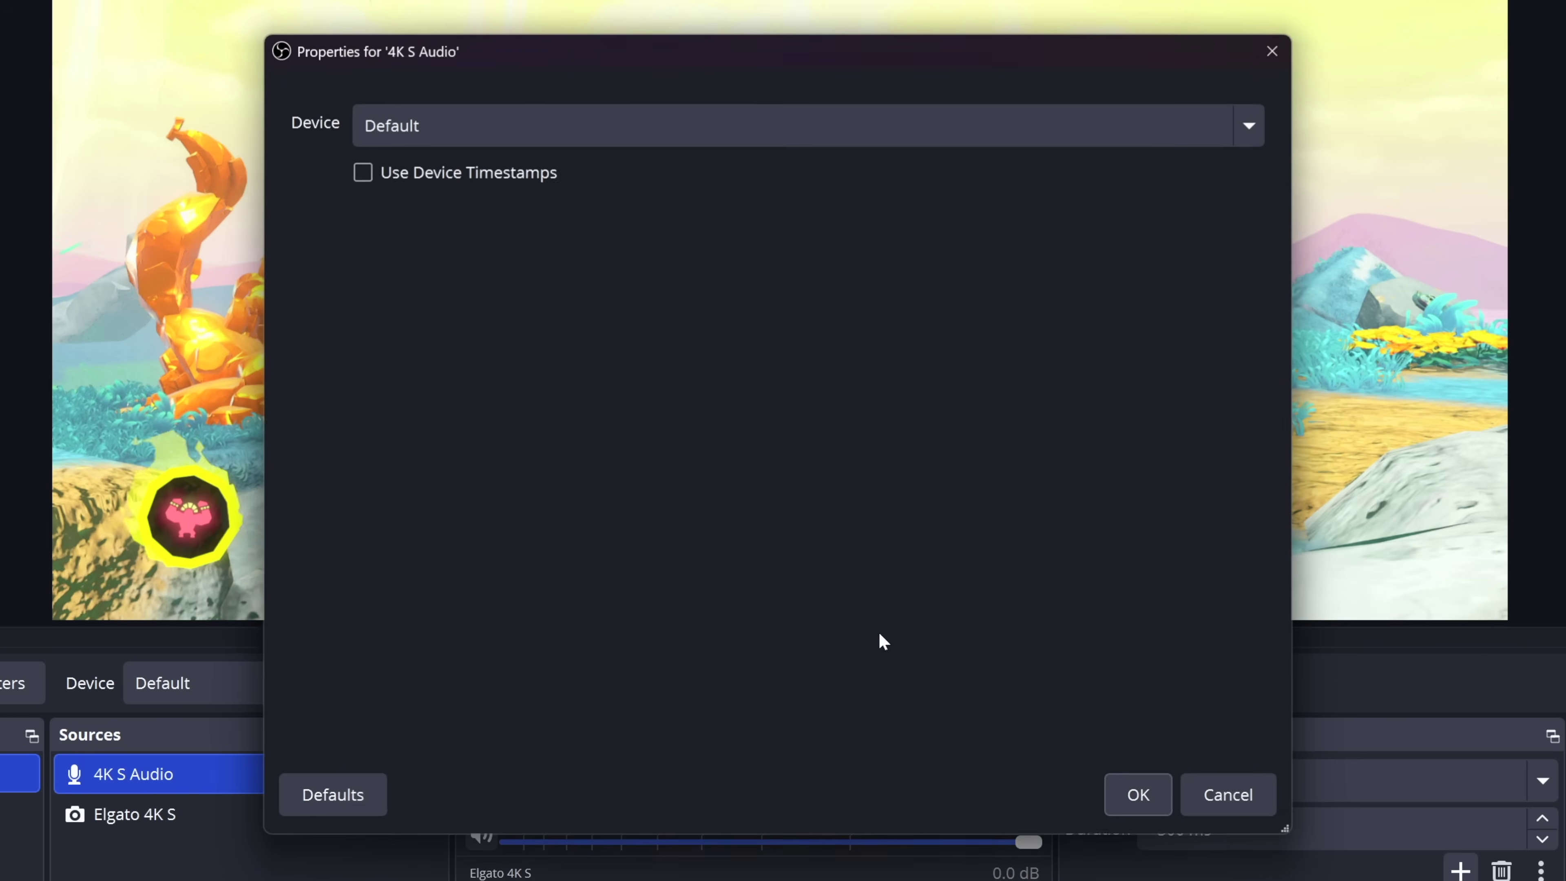
click(684, 125)
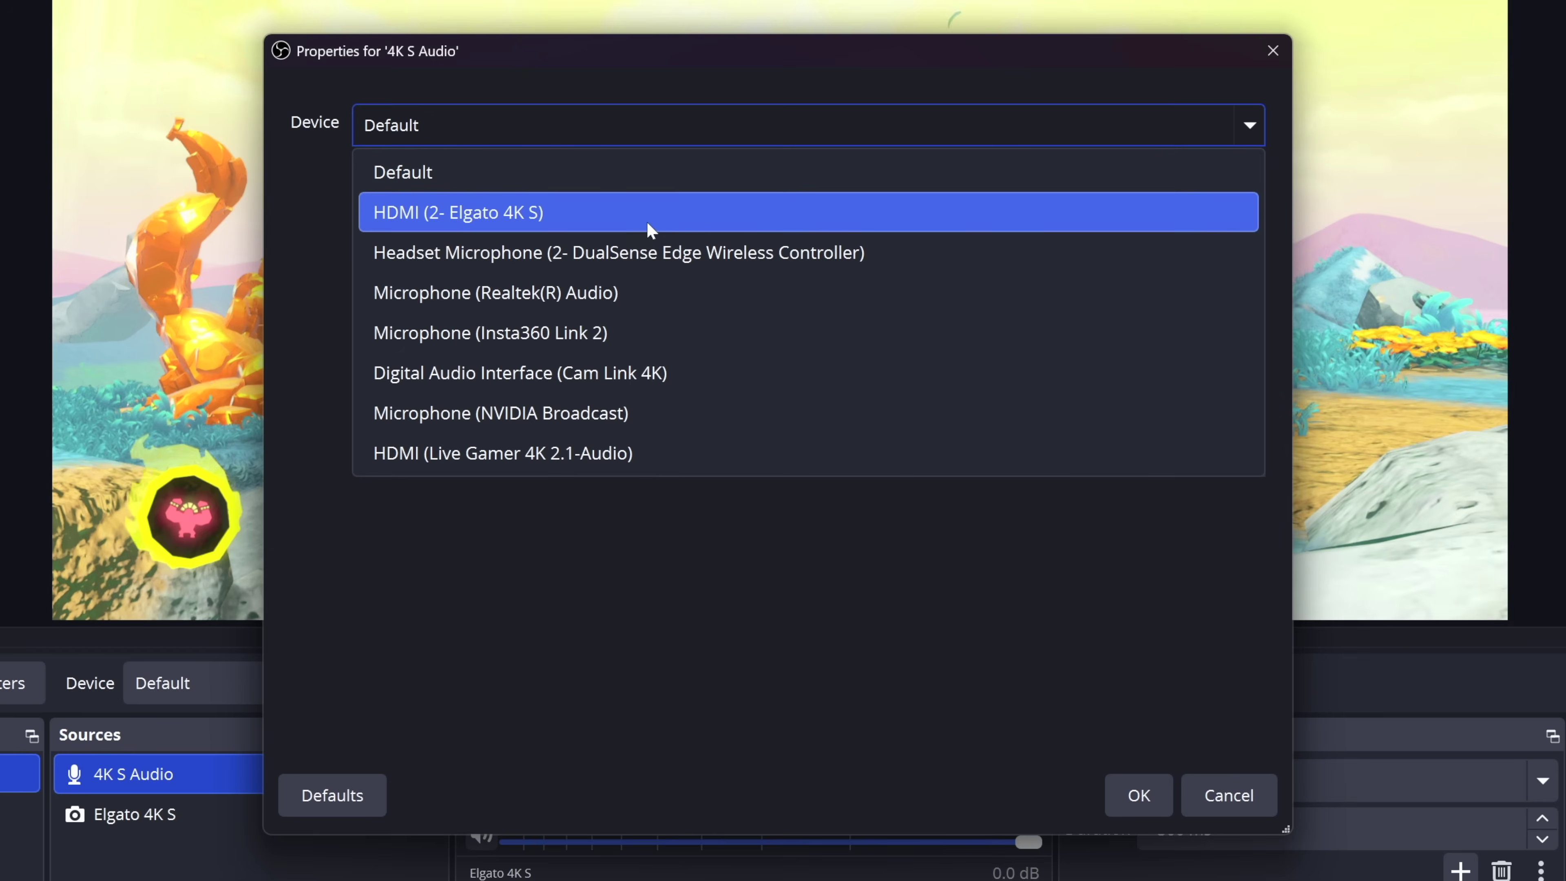
click(651, 212)
click(1139, 795)
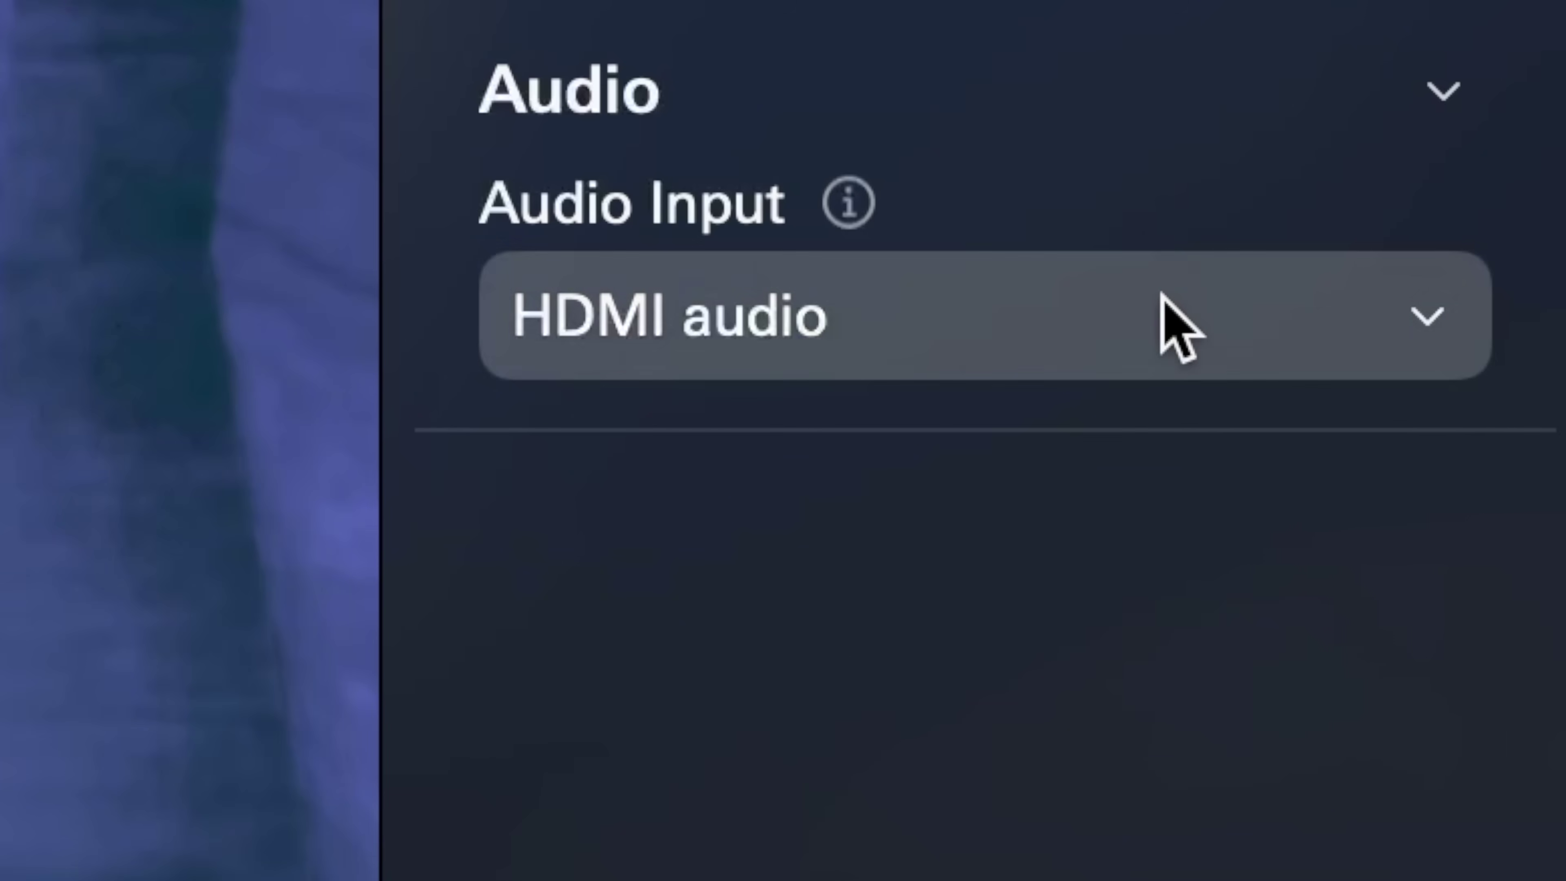
click(1163, 320)
click(1113, 657)
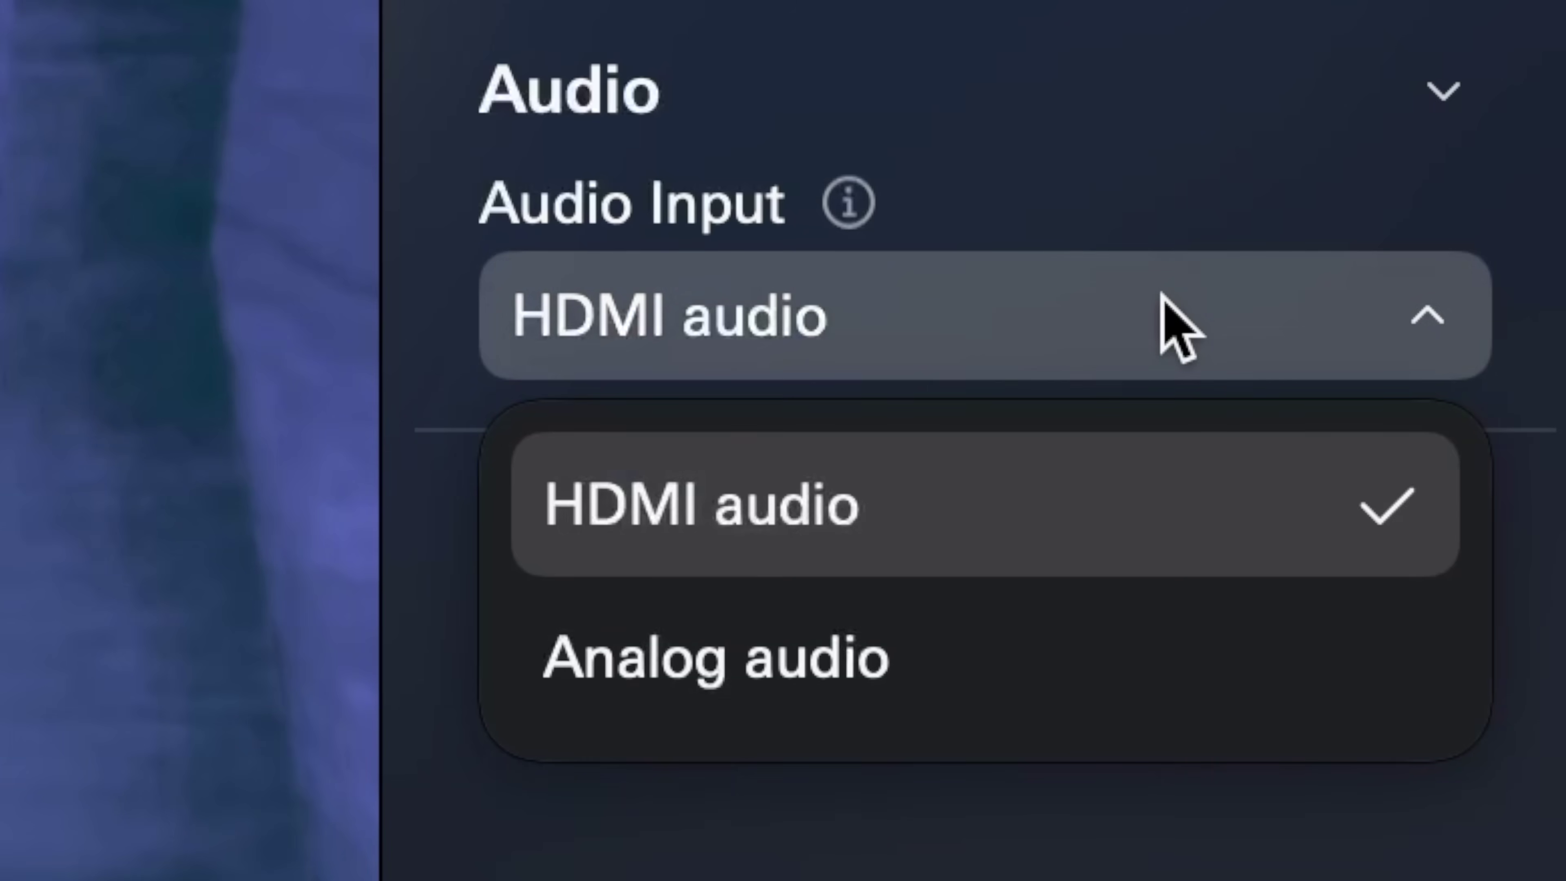
click(1181, 327)
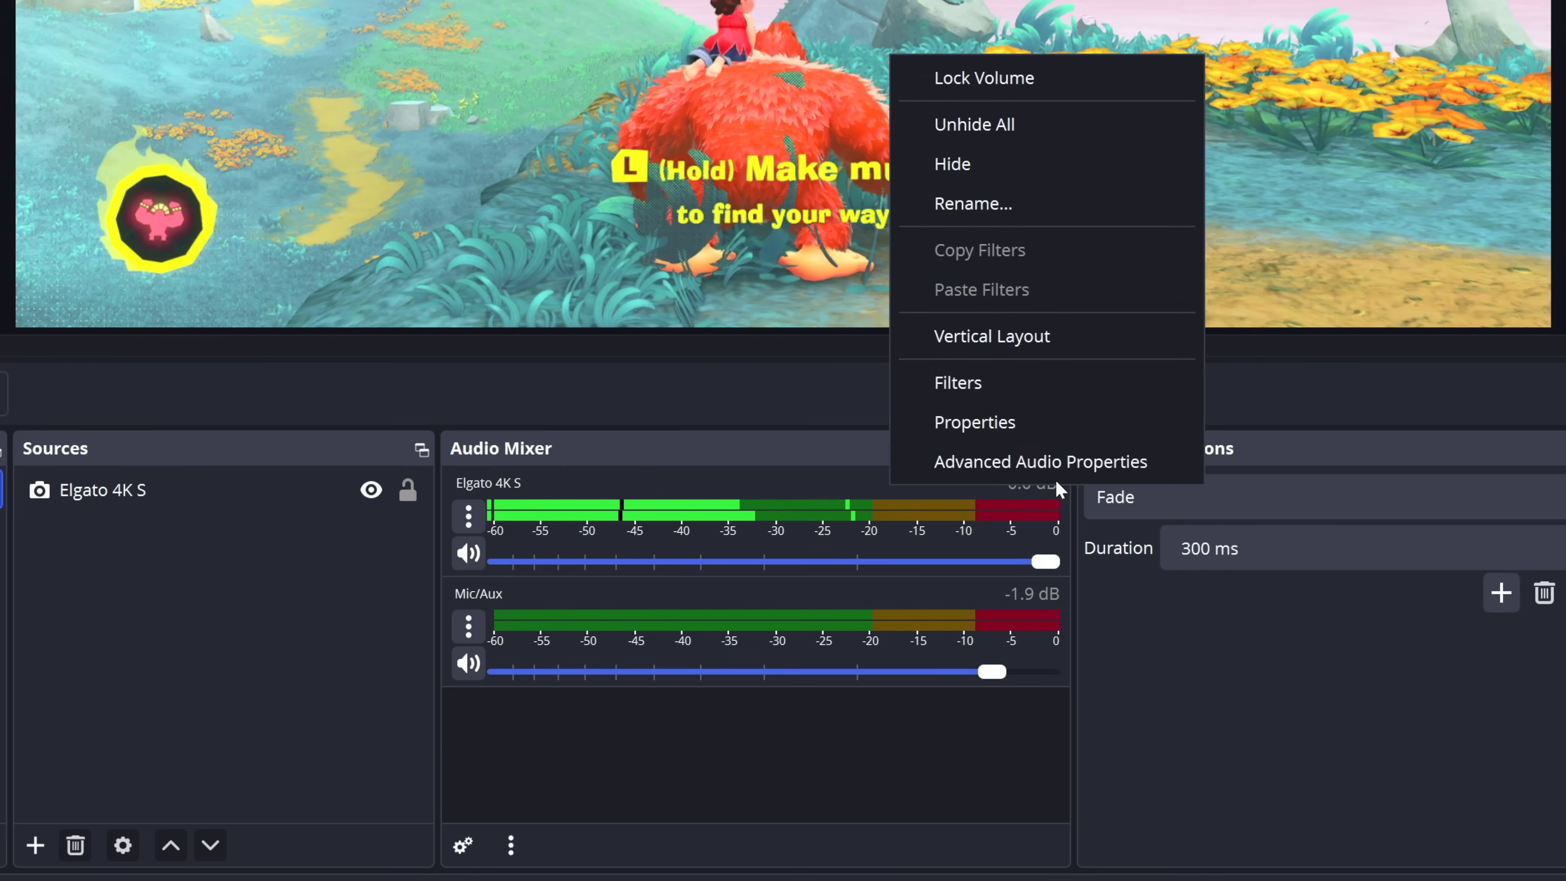
In Advanced Audio Properties, set Elgato 4K S audio monitoring to Monitor and Output.
click(1067, 464)
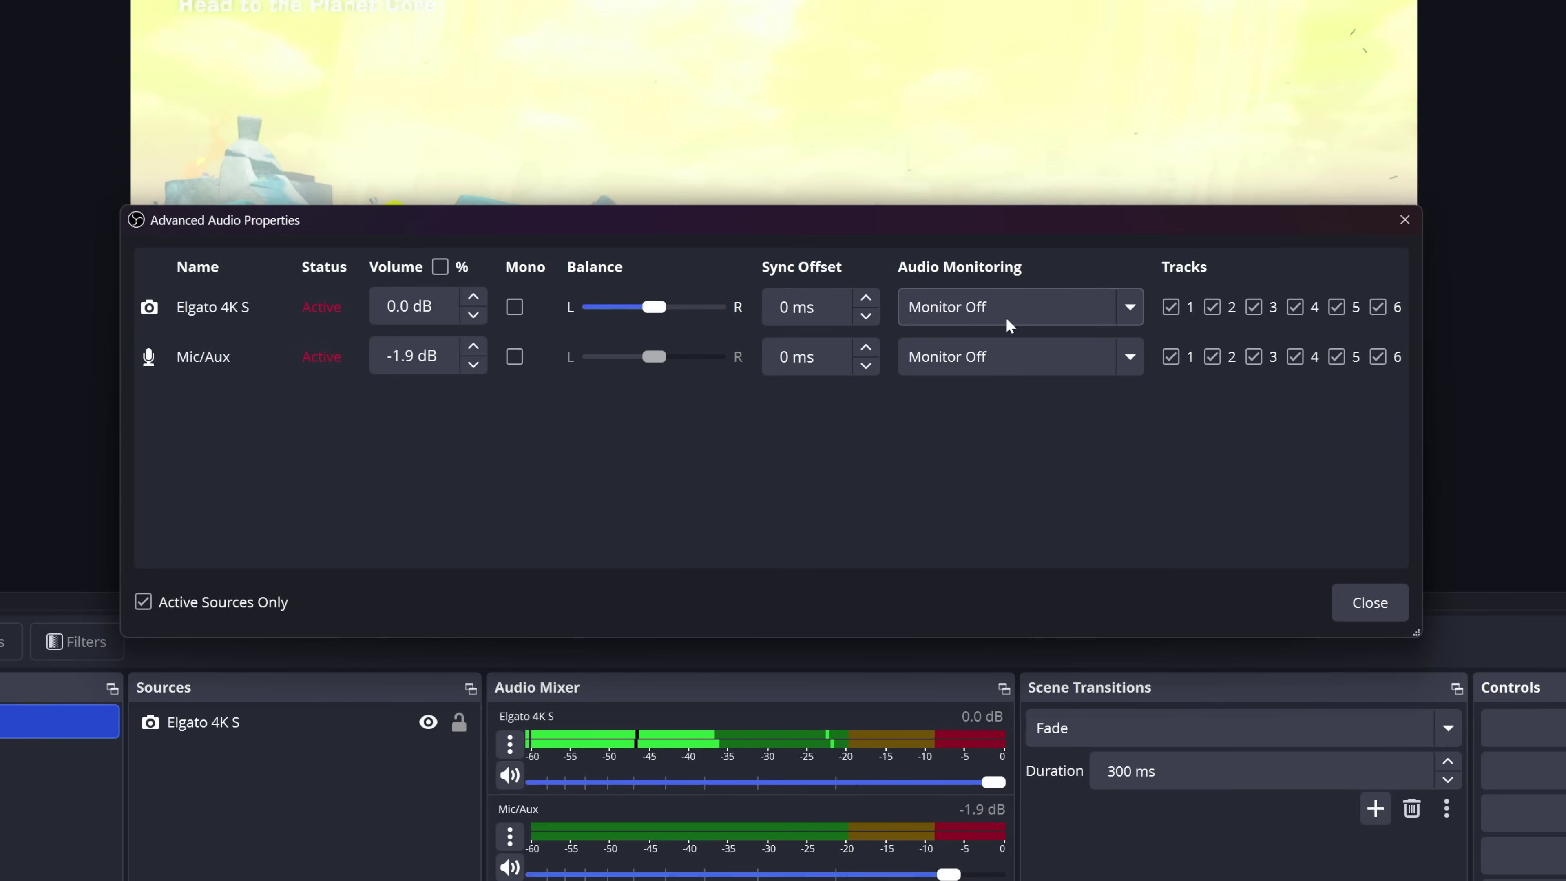
click(1017, 315)
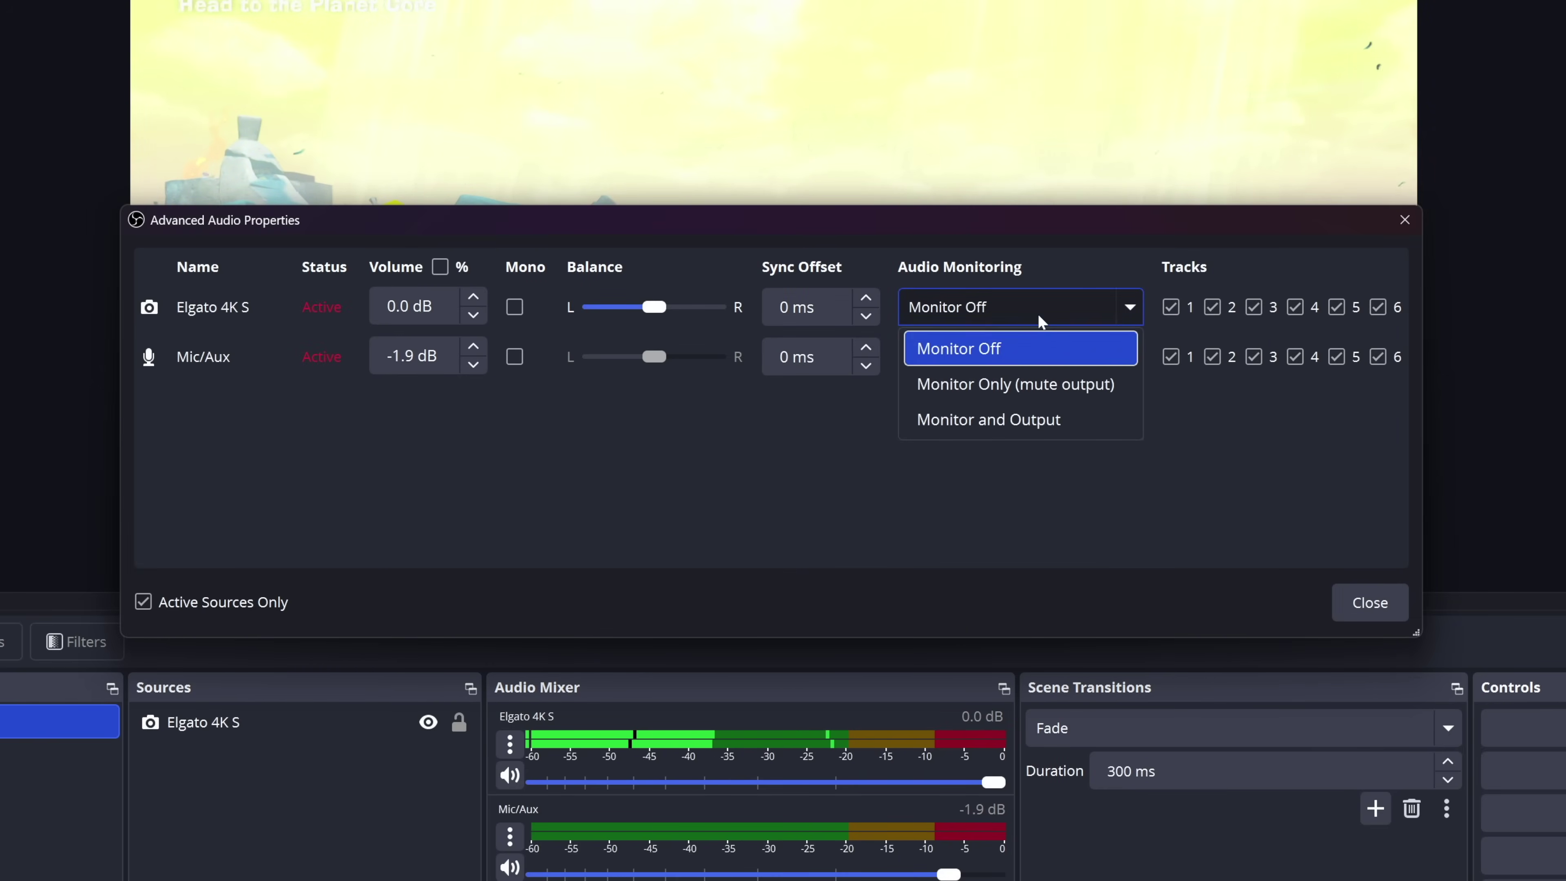
click(1091, 430)
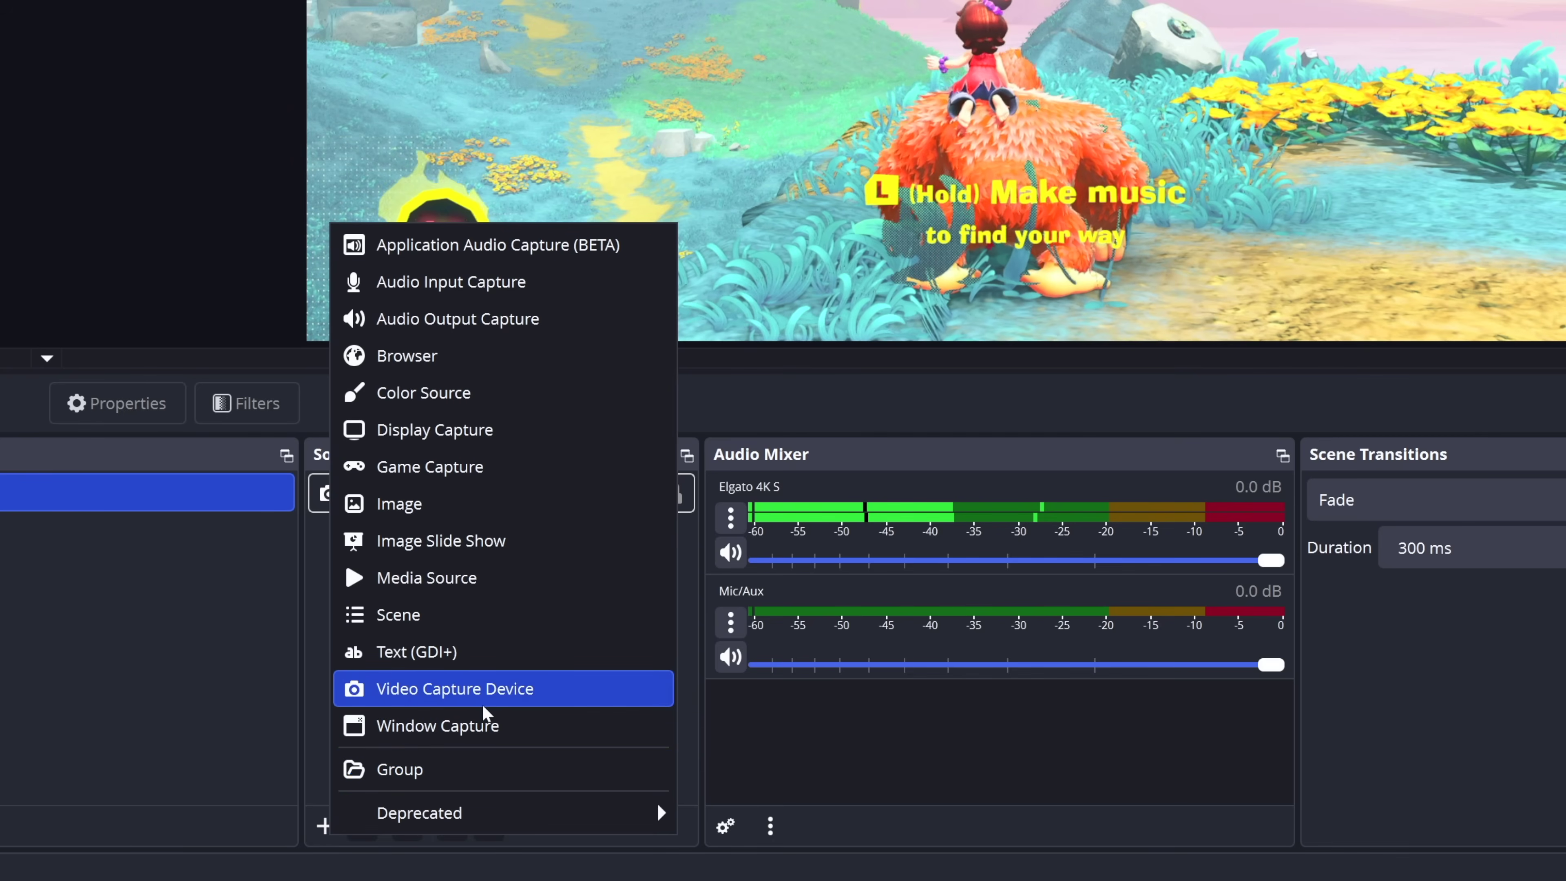
Set the Elgato Facecam source's device to the Elgato Facecam Pro camera.
click(832, 475)
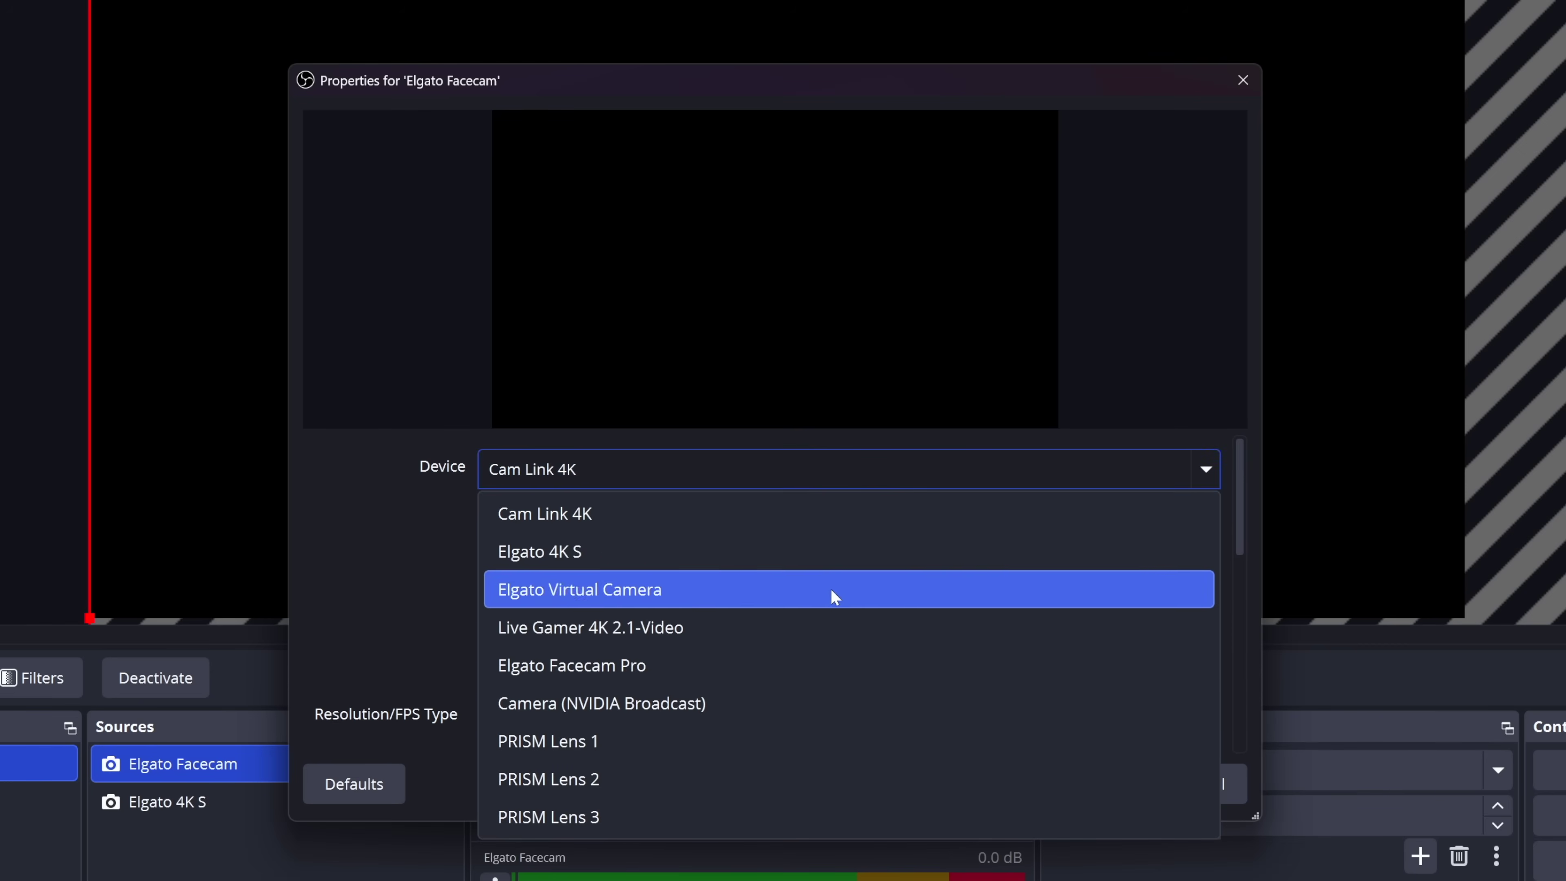
click(828, 660)
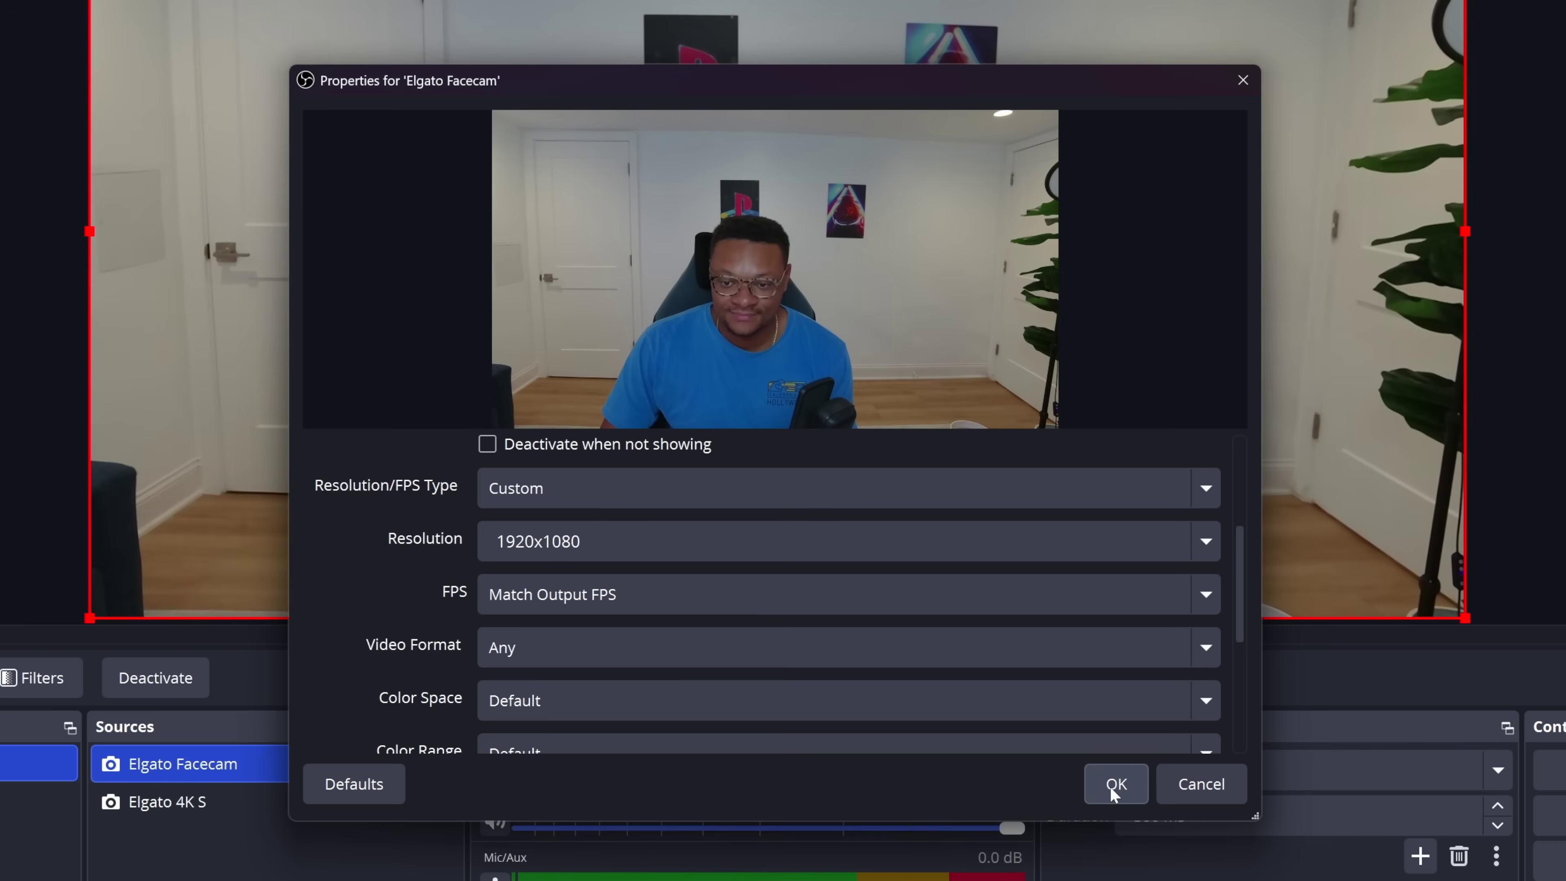
click(1116, 784)
Shrink the facecam and place it at the mid-left of the gameplay.
drag(1233, 624, 459, 313)
drag(585, 379, 575, 369)
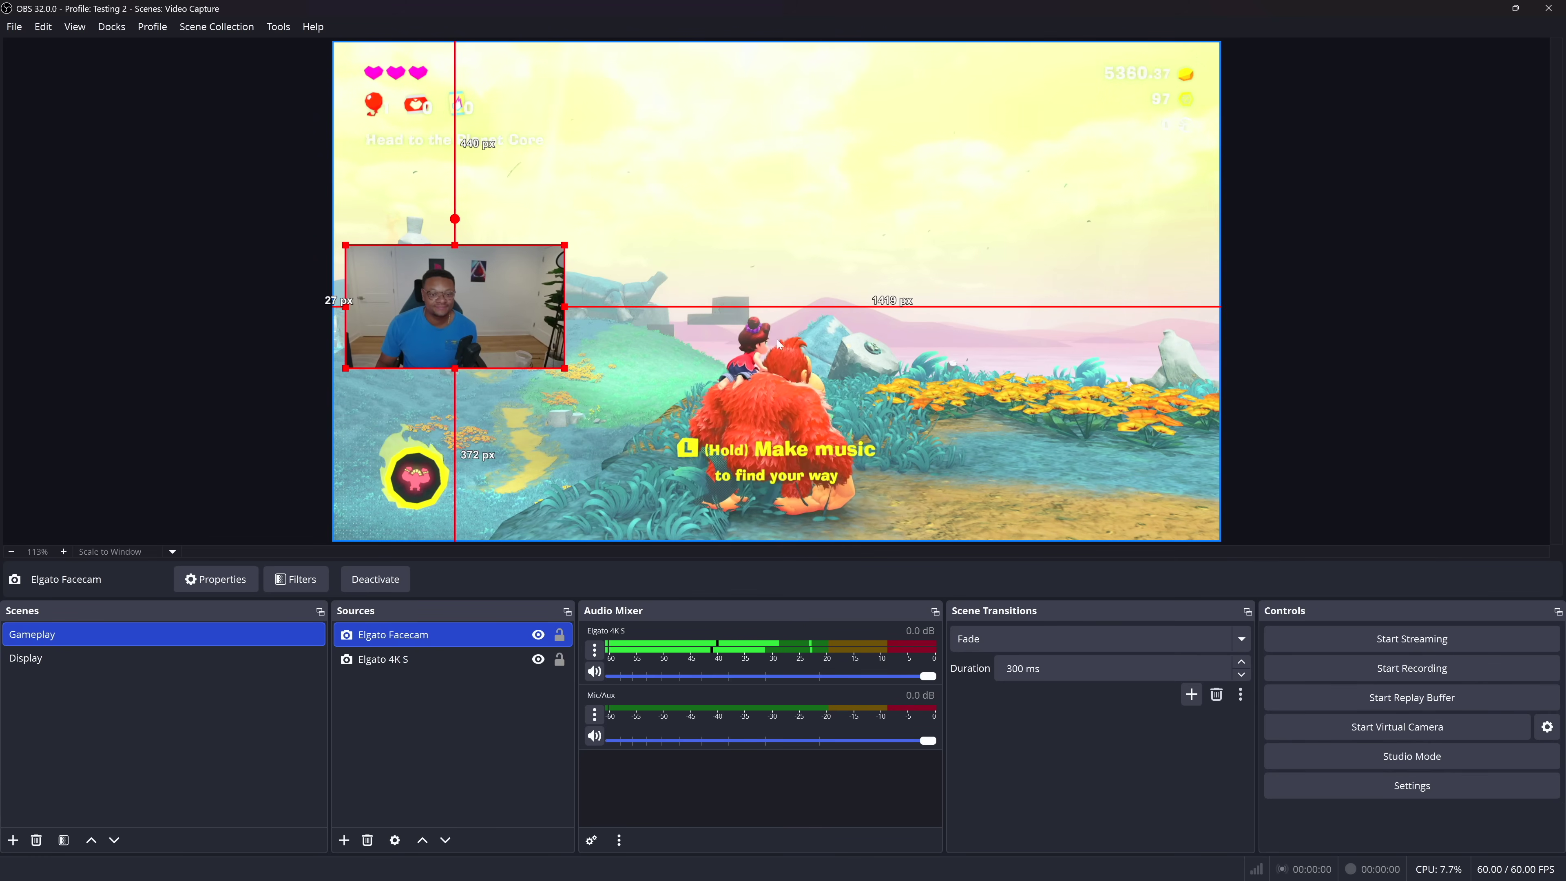
click(1165, 443)
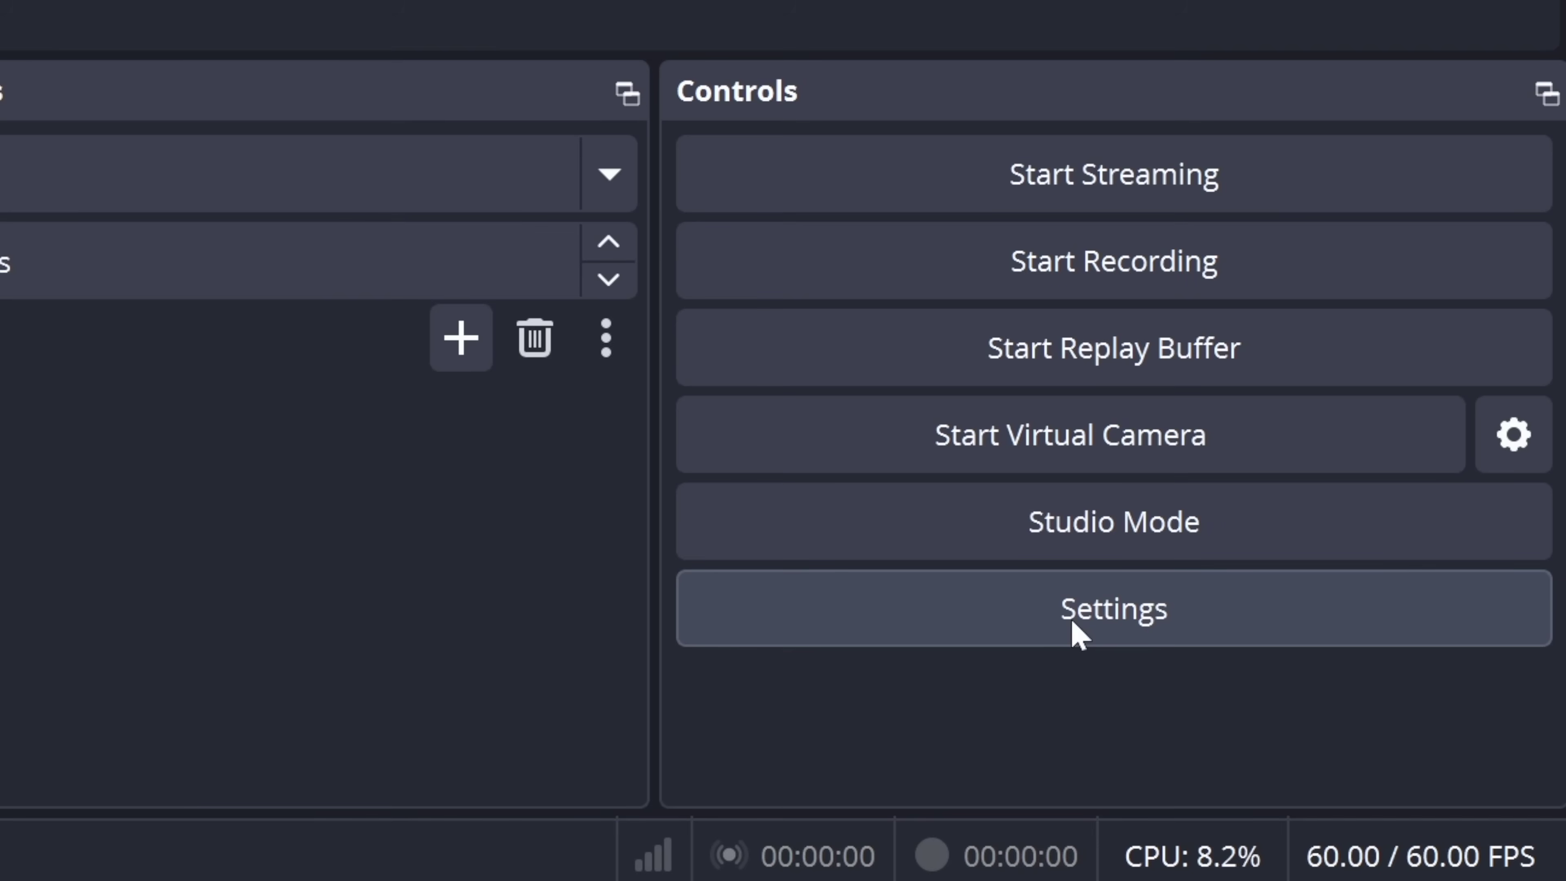
In the Audio settings, set Mic/Auxiliary Audio to Mic In (Elgato Wave:3).
click(1074, 630)
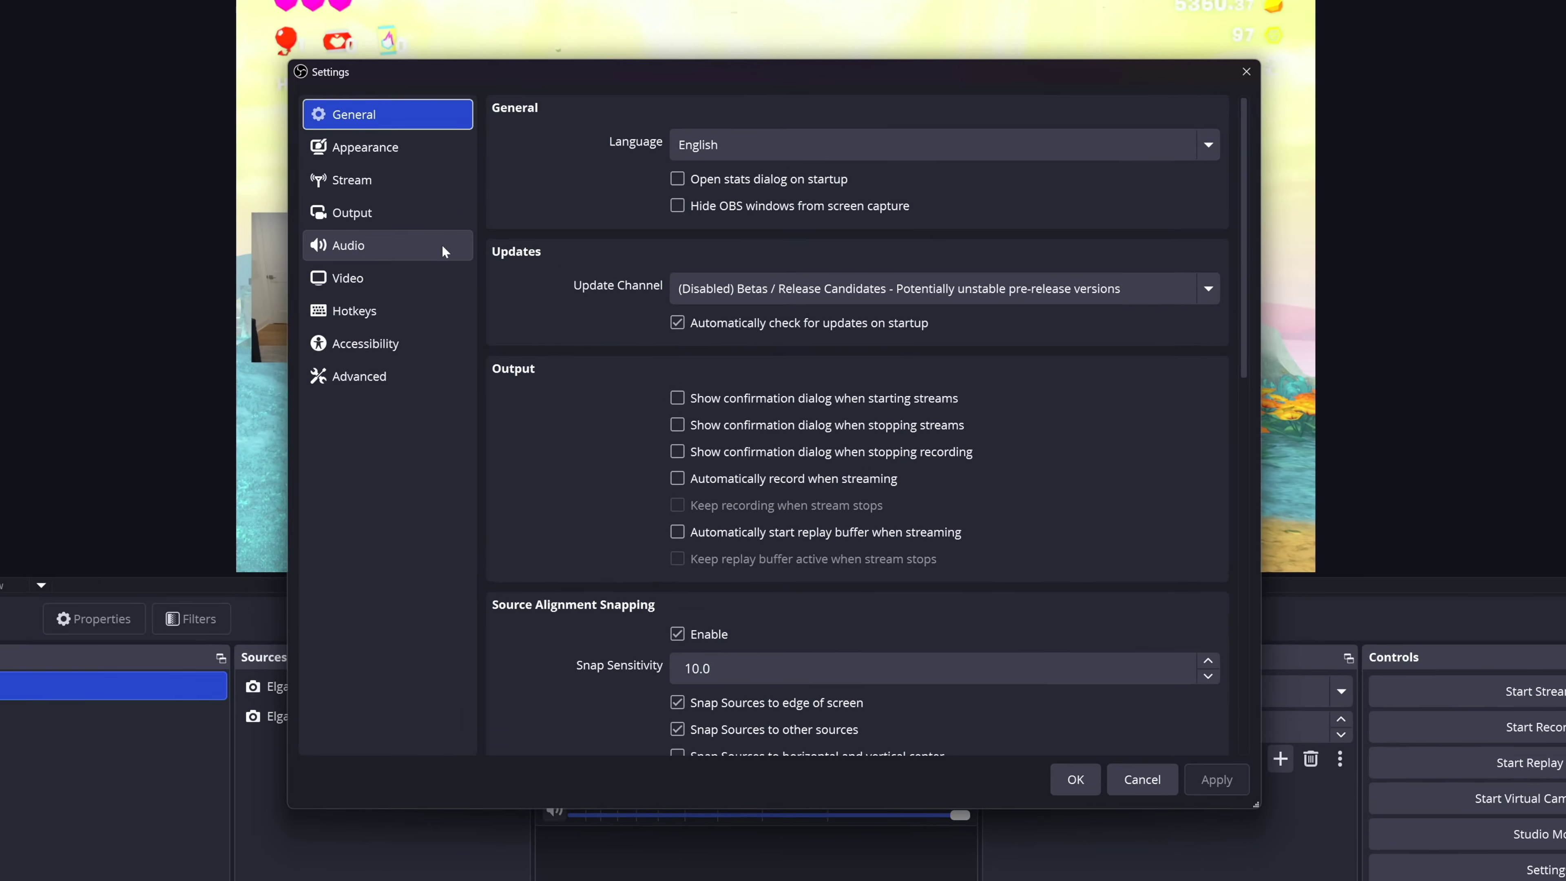
click(442, 245)
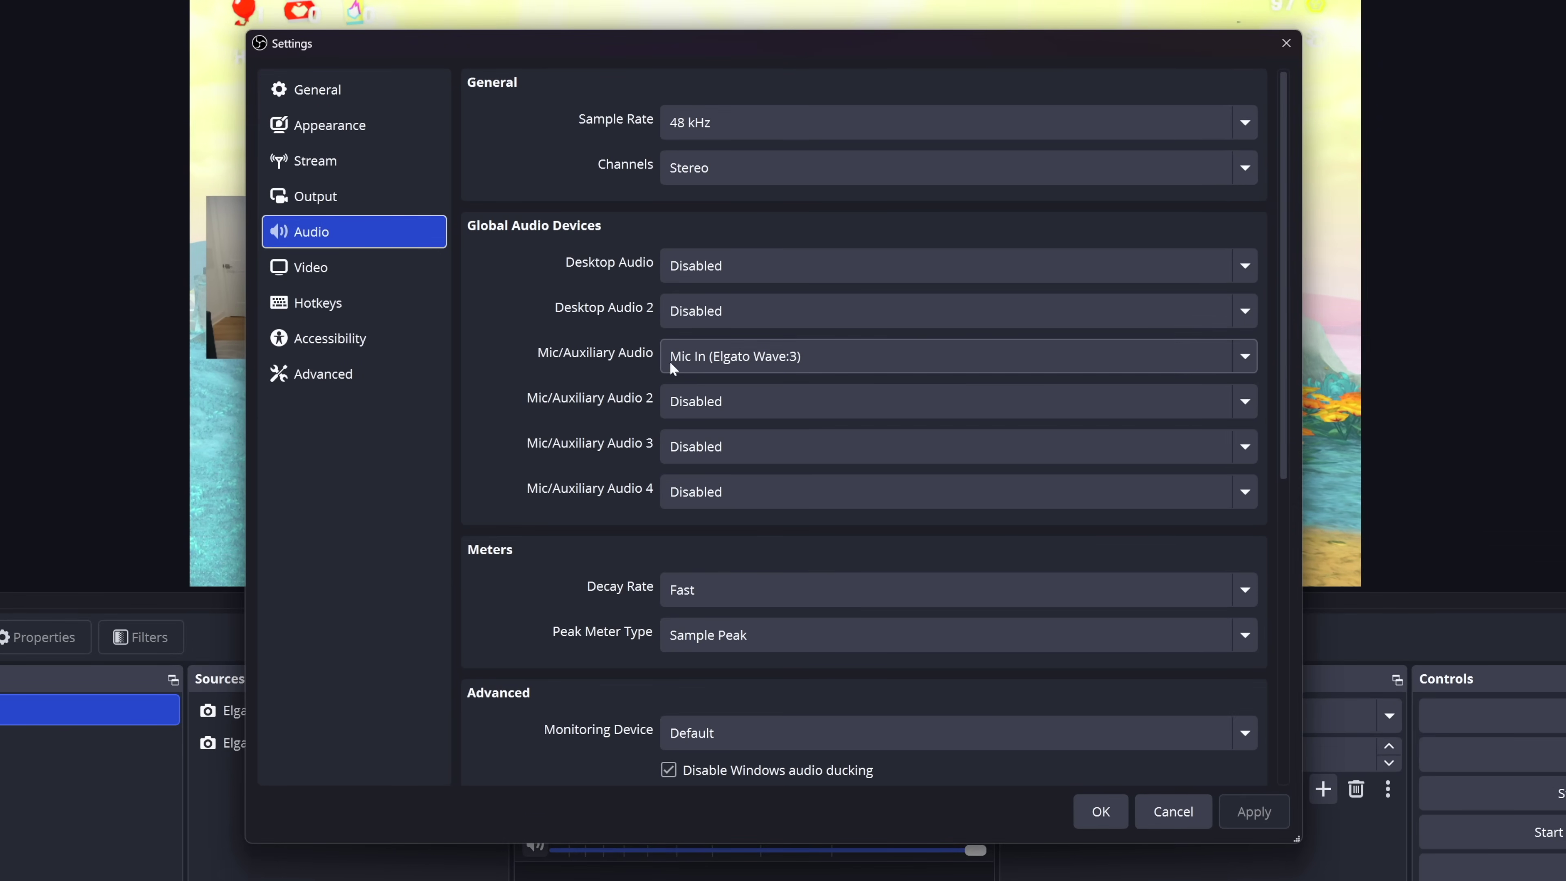
click(814, 364)
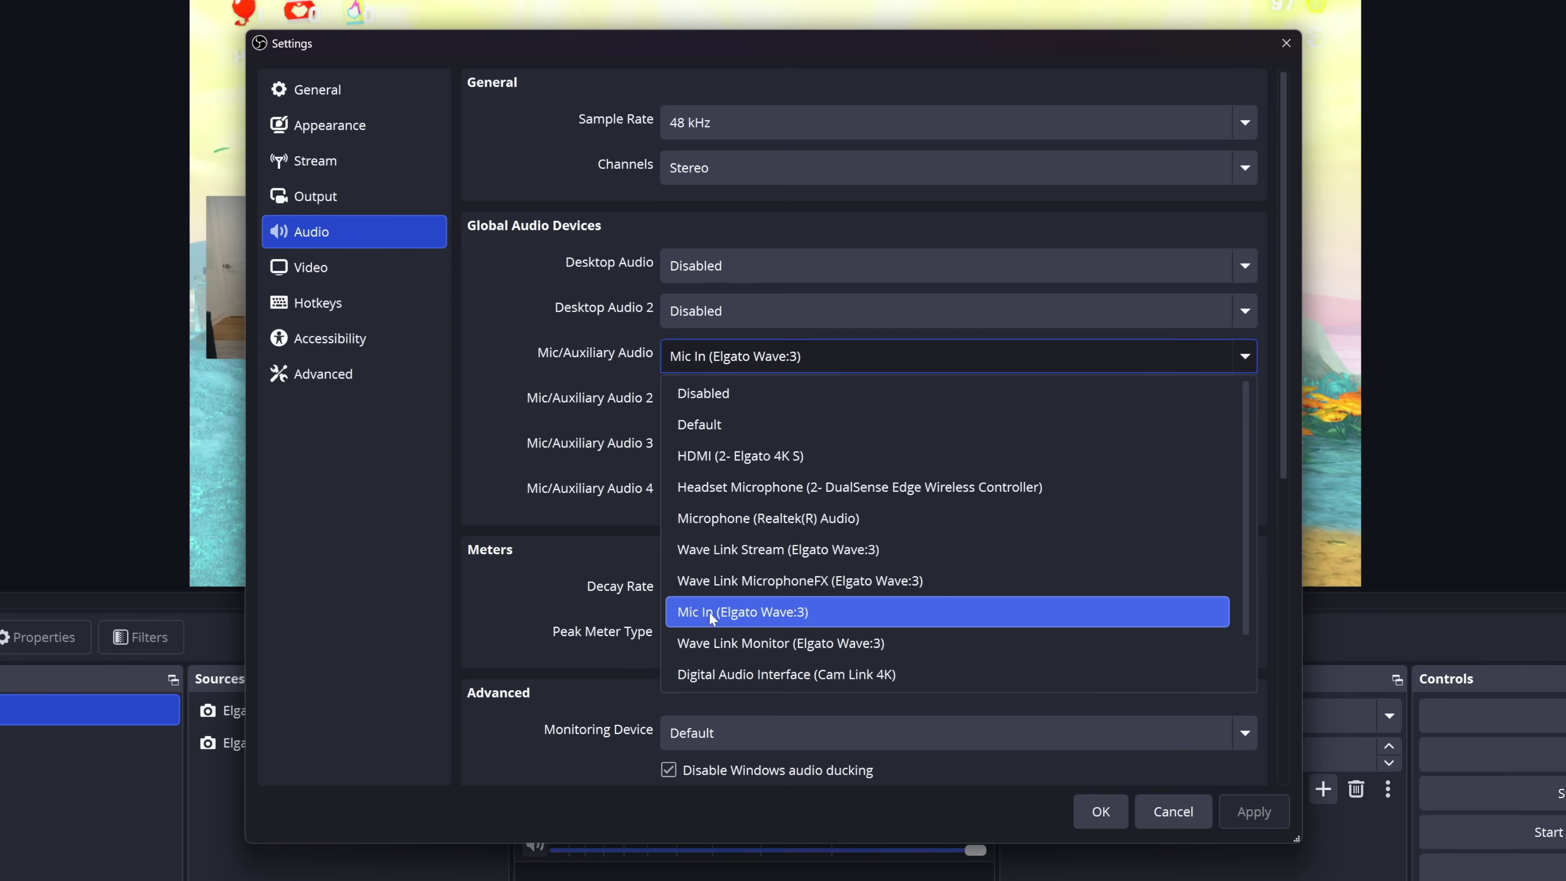
click(838, 614)
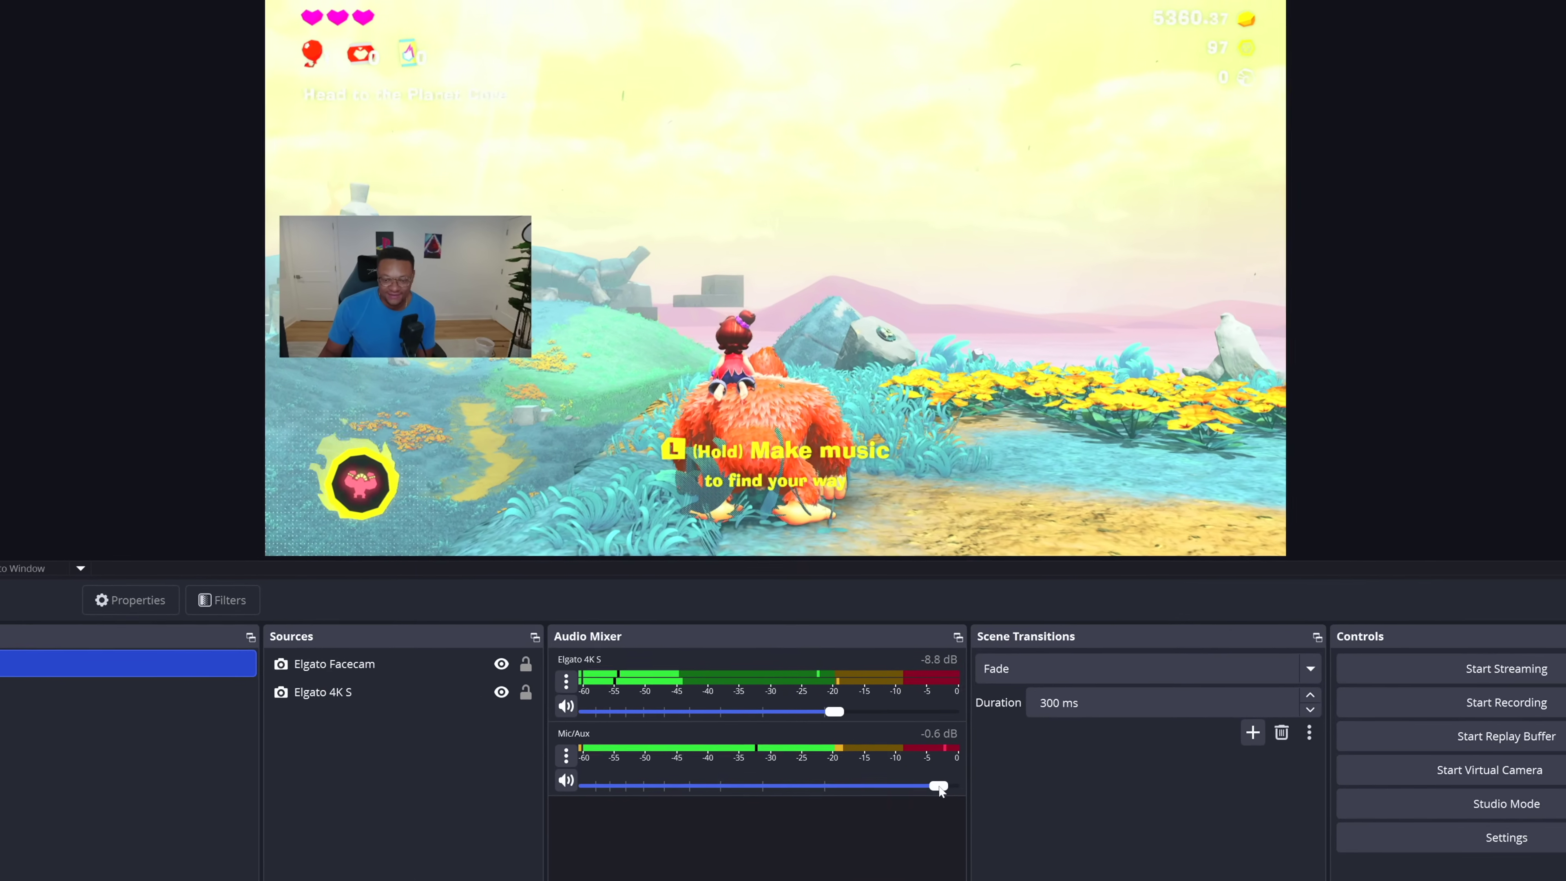
Lower the Elgato 4K S mixer fader to about -11 dB.
drag(837, 724, 821, 725)
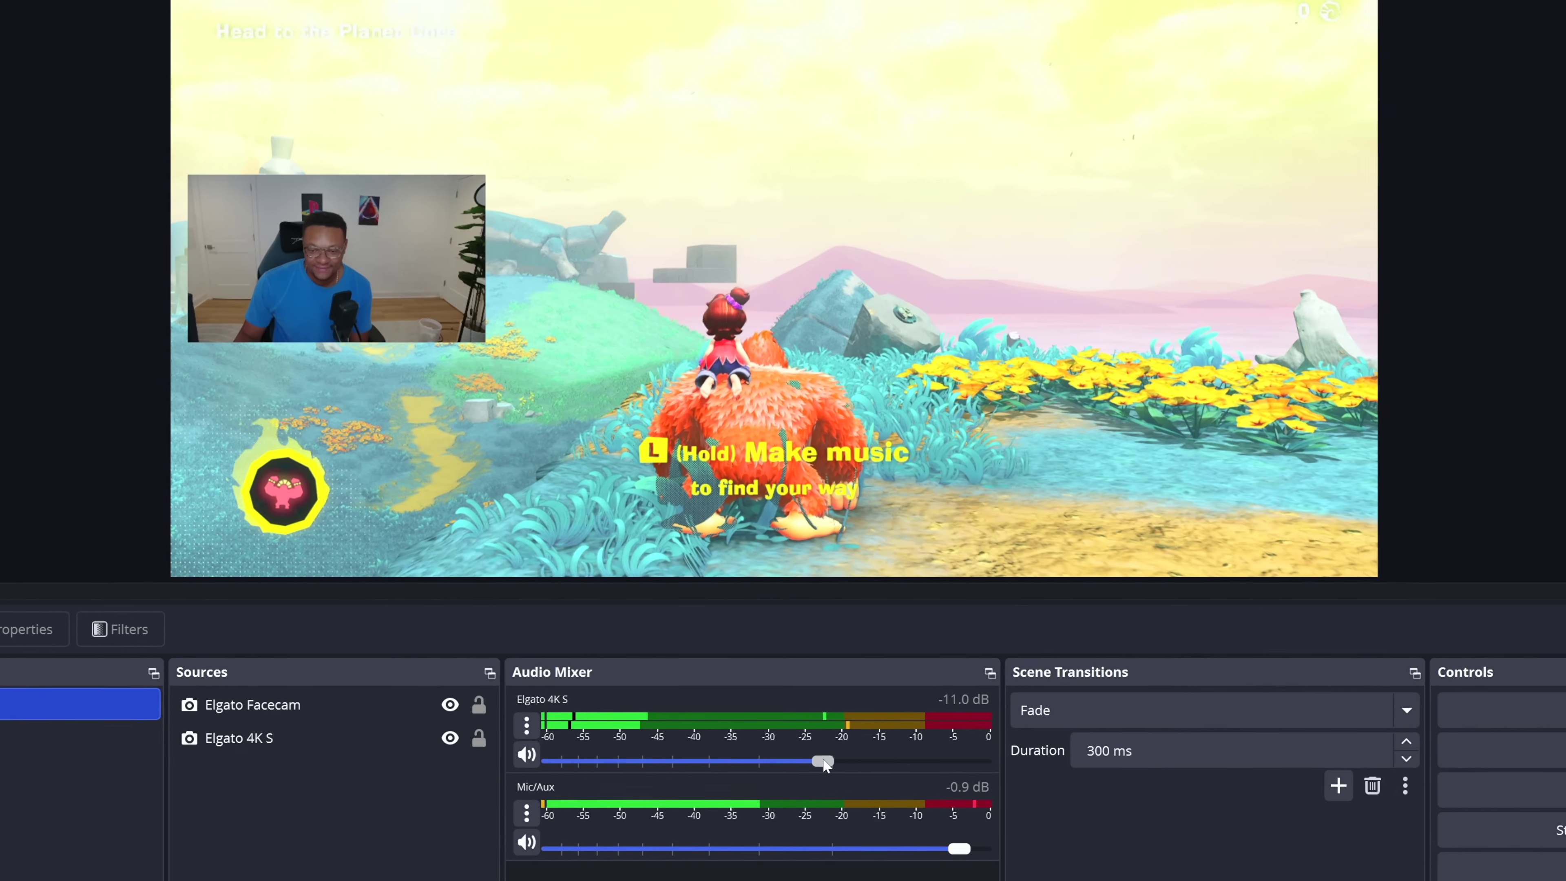